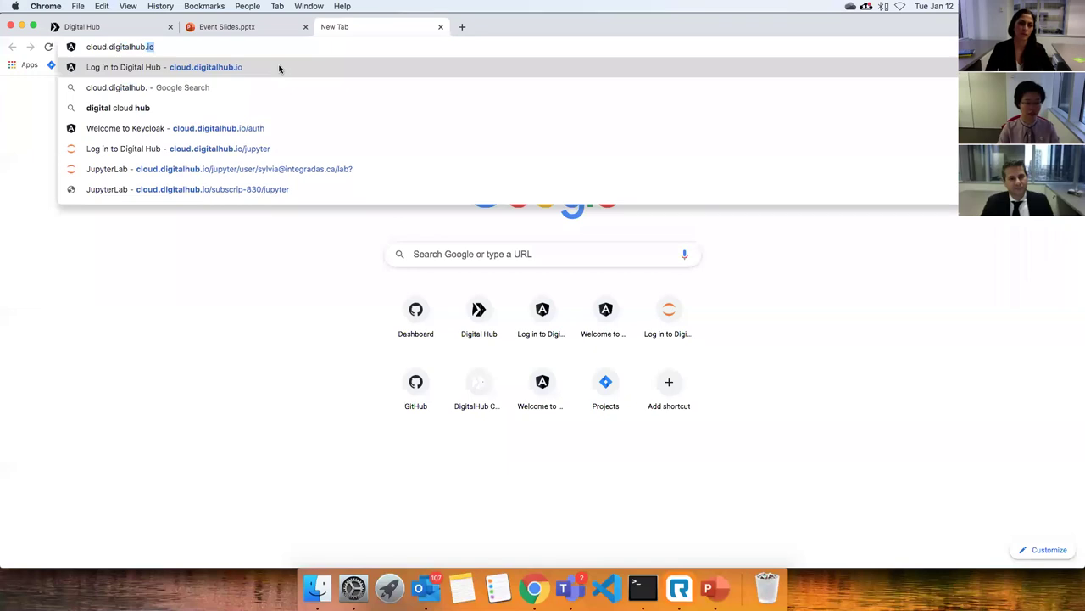
Load the Digital Hub sign-in page at cloud.digitalhub.io and enter the account username.
{"action": "key", "text": "Return"}
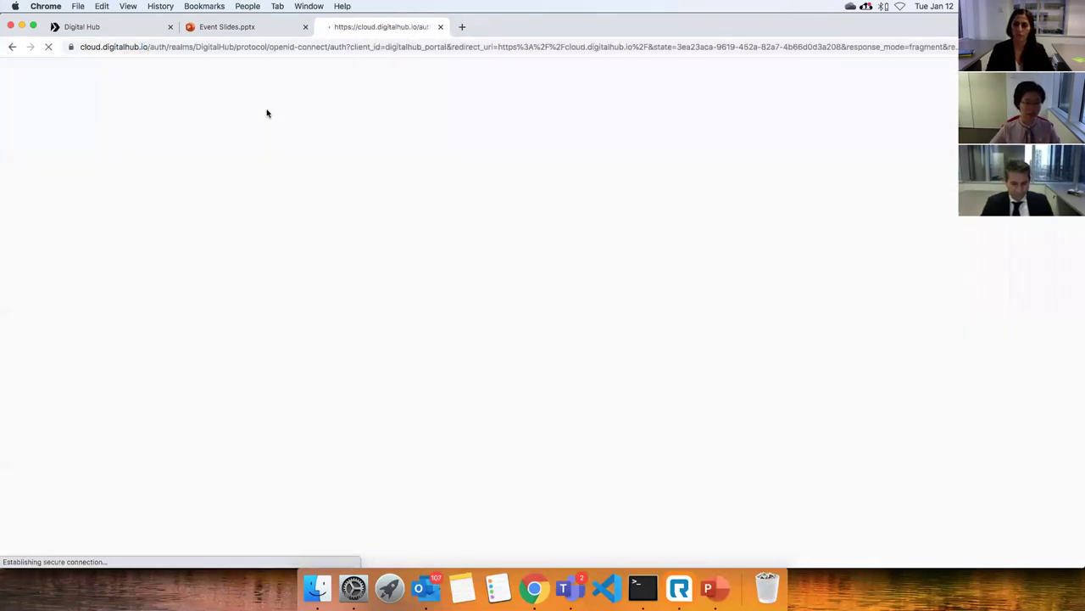
{"action": "type", "text": "sylvia"}
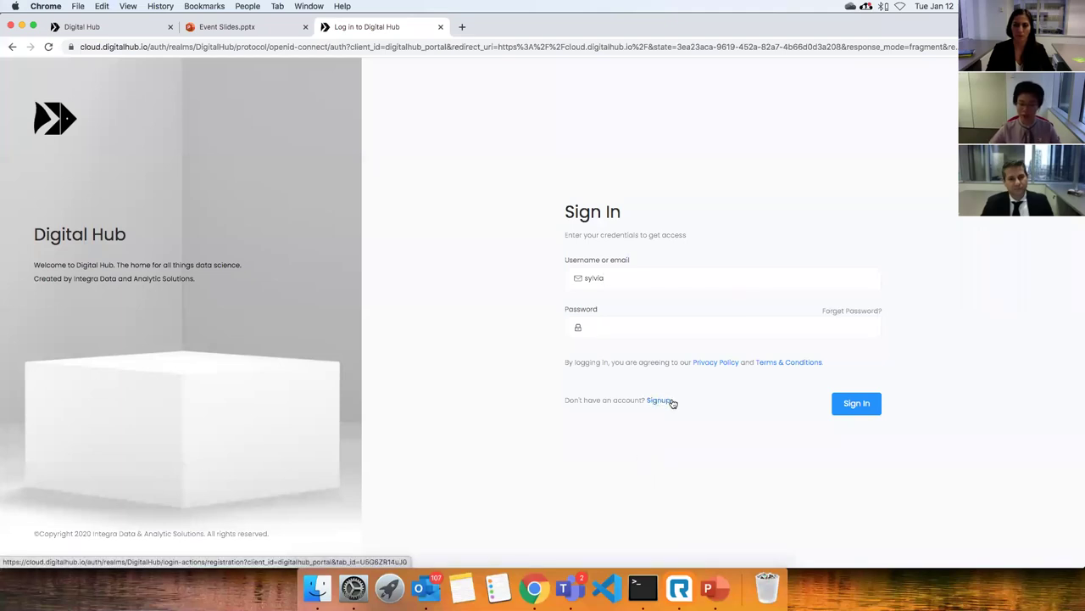
Sign in to Digital Hub with the account password.
{"action": "left_click", "coordinate": [610, 324]}
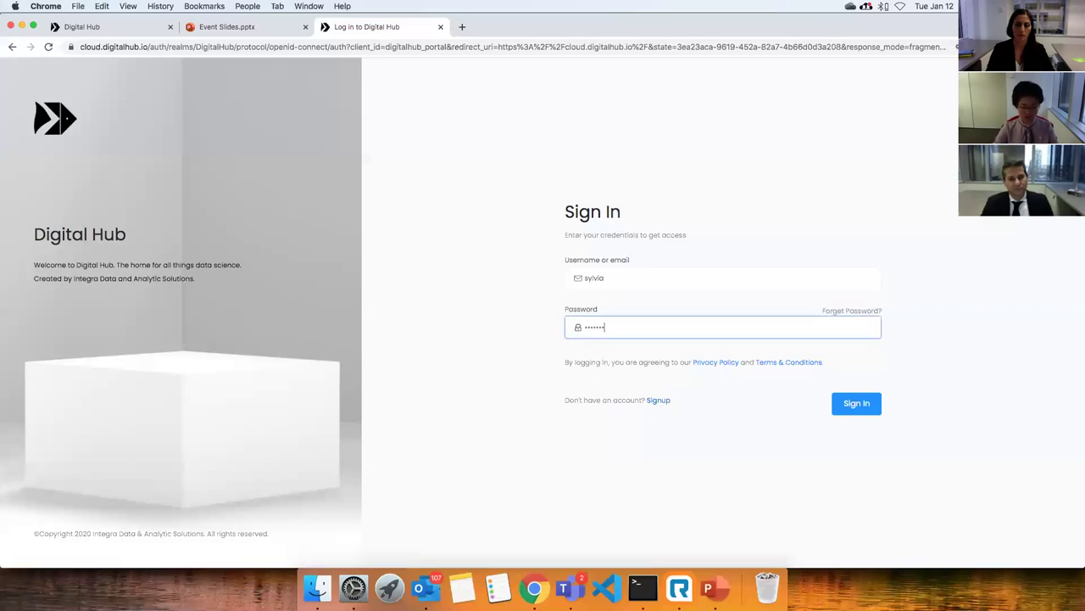
{"action": "key", "text": "Return"}
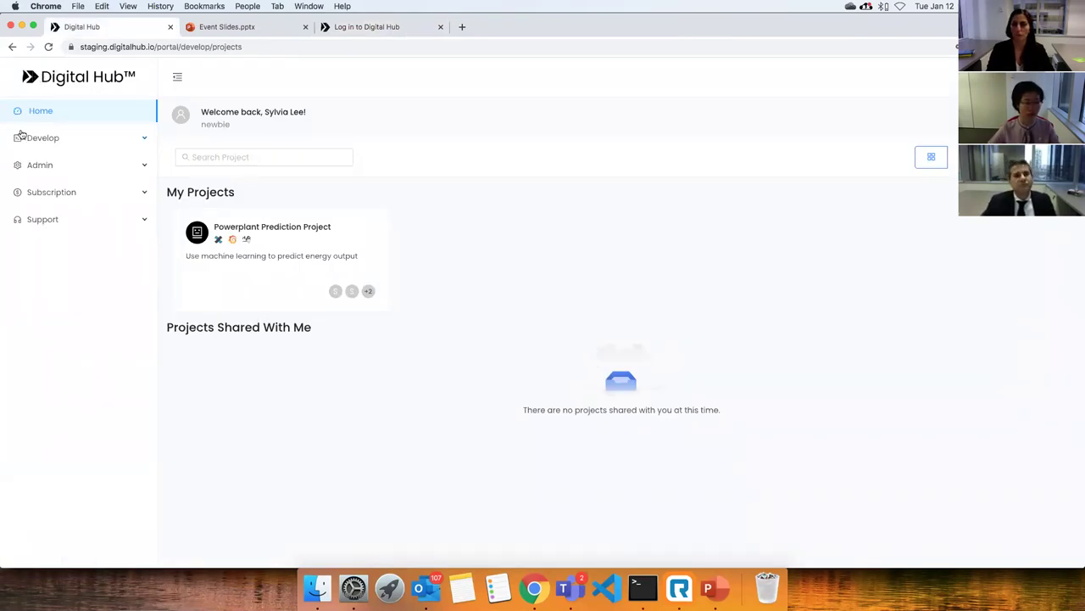
Start a new project from Create Project under the Develop section.
{"action": "left_click", "coordinate": [68, 142]}
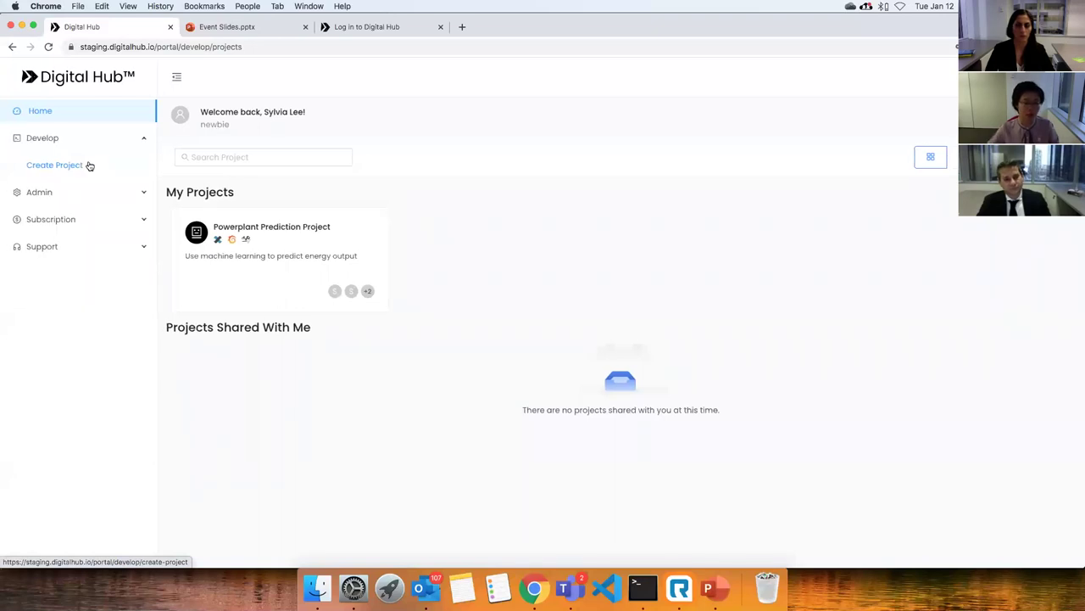
{"action": "left_click", "coordinate": [90, 165]}
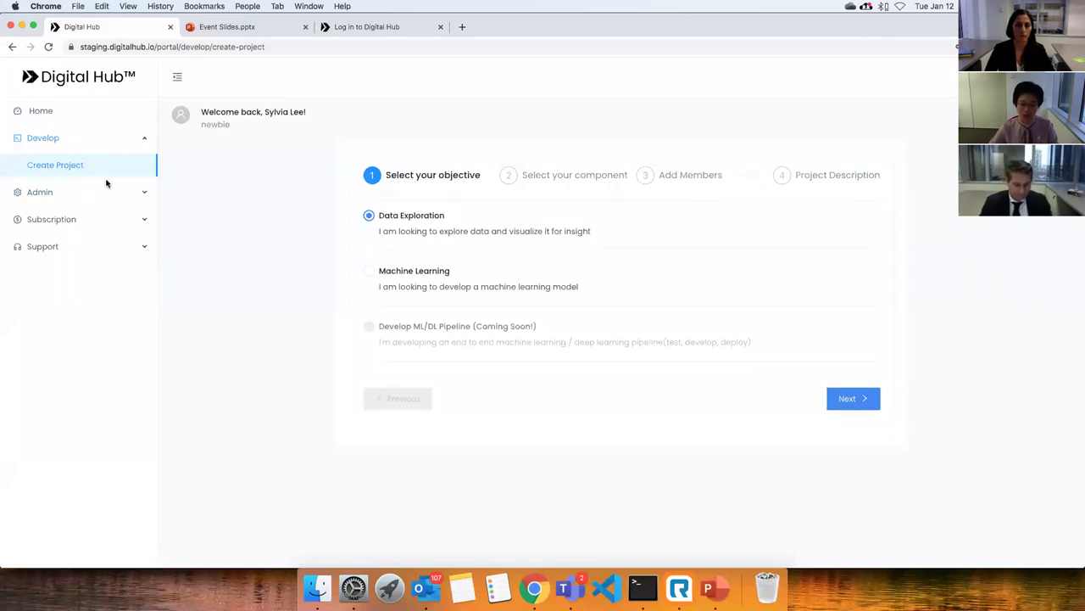
Choose Machine Learning as the objective and advance to components H2O, Superset and Grafana.
{"action": "left_click", "coordinate": [852, 398]}
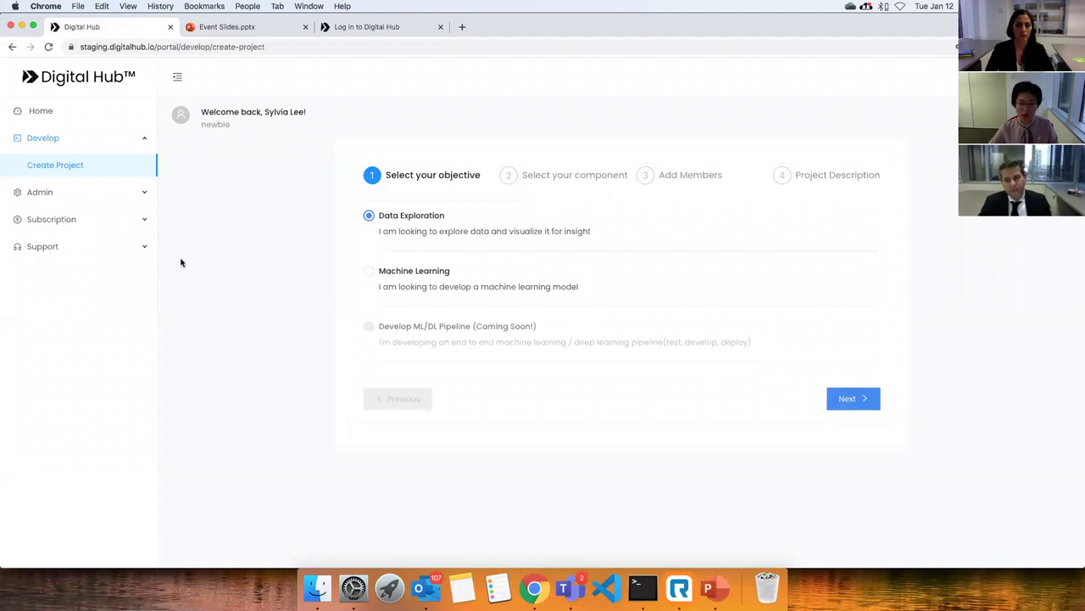
{"action": "left_click", "coordinate": [370, 272]}
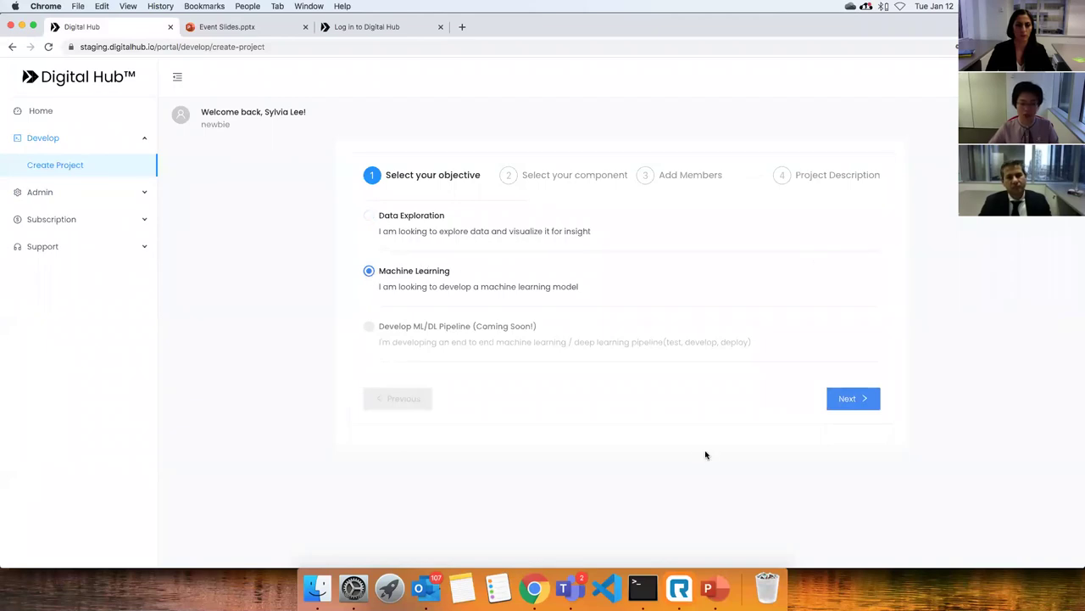
{"action": "left_click", "coordinate": [865, 401]}
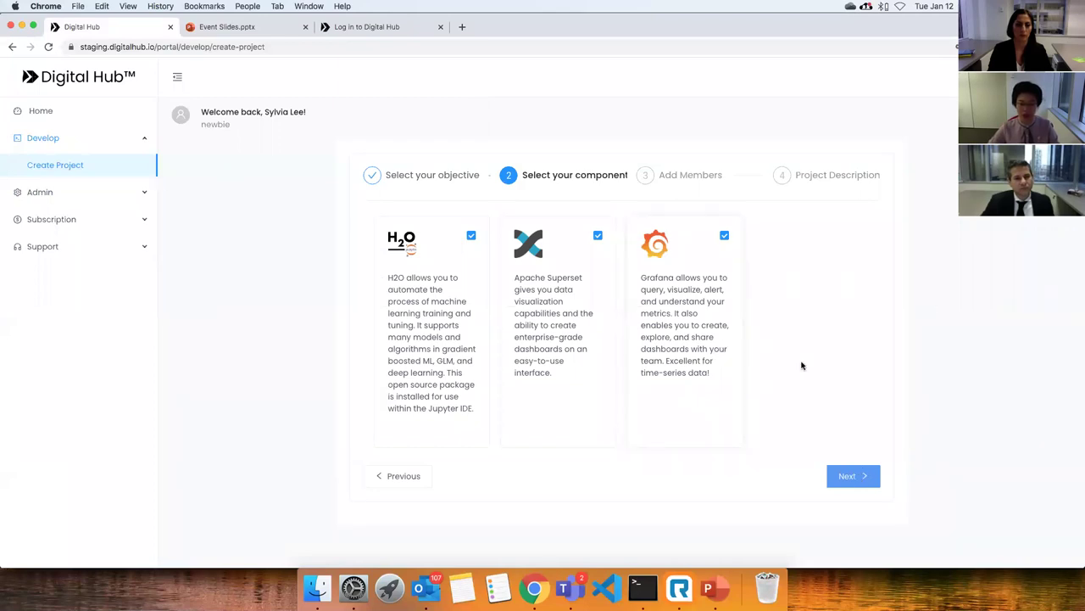
Move on to members and add the first colleague's e-mail with the Owner role.
{"action": "left_click", "coordinate": [855, 479]}
{"action": "left_click", "coordinate": [487, 263]}
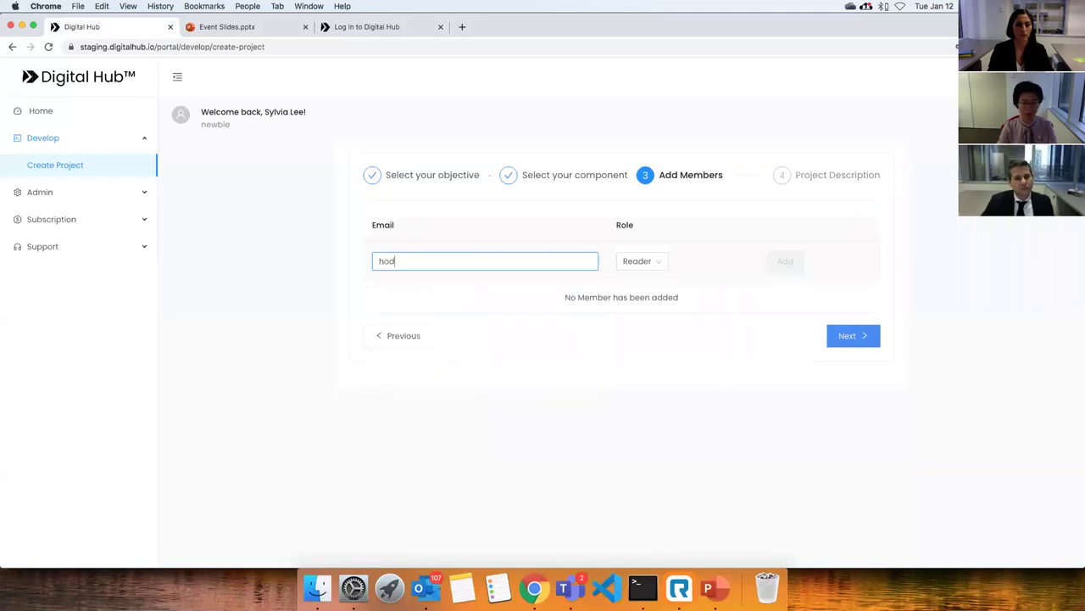
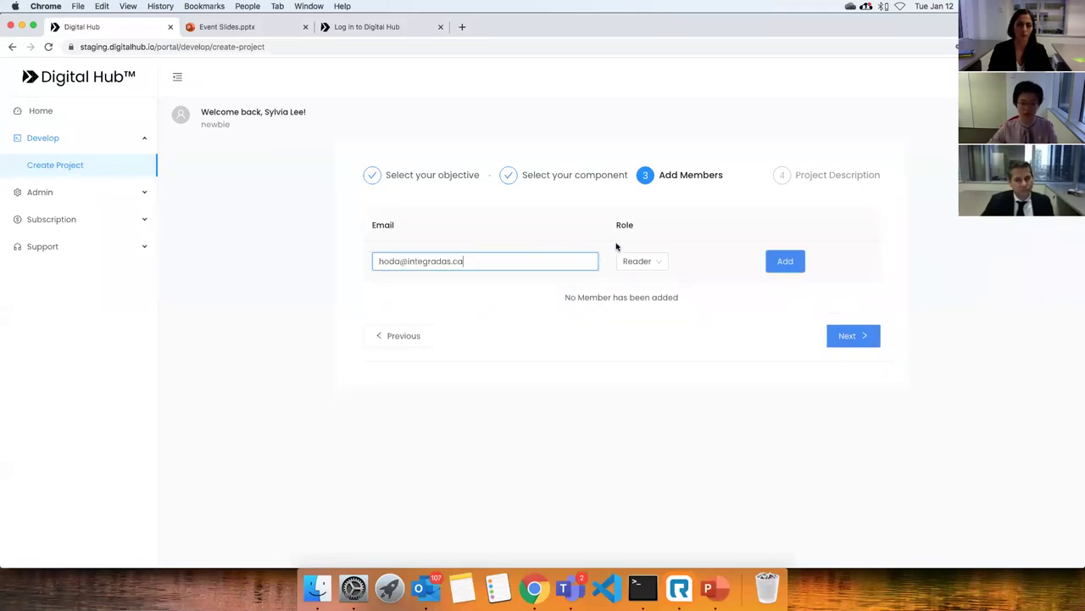
{"action": "left_click", "coordinate": [647, 261]}
{"action": "left_click", "coordinate": [638, 300]}
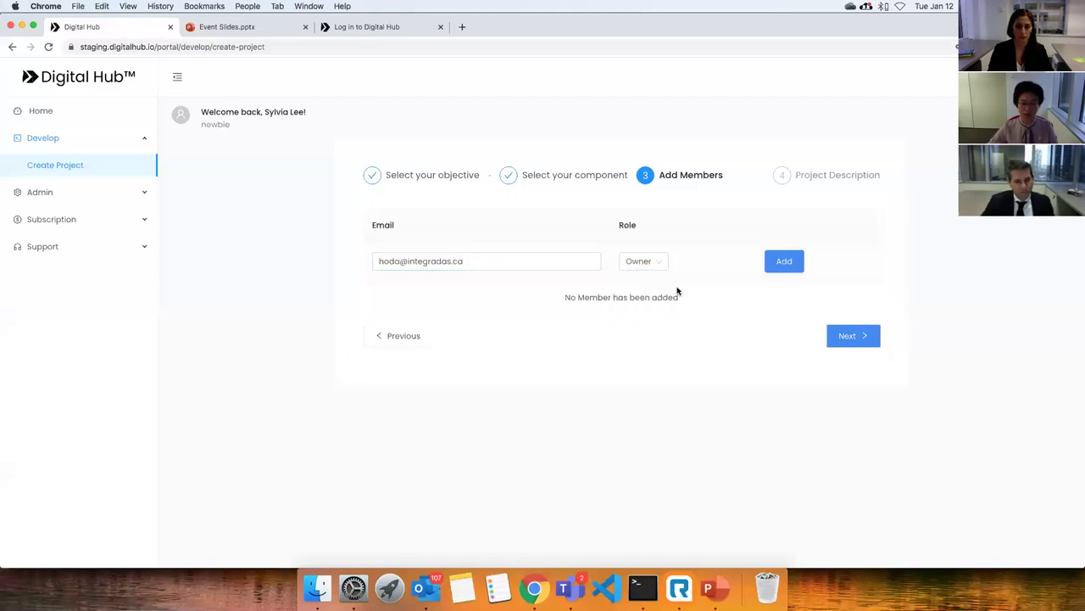
{"action": "left_click", "coordinate": [771, 261]}
Add the second colleague from the suggested address as an Owner, then advance to the description step.
{"action": "left_click", "coordinate": [415, 260]}
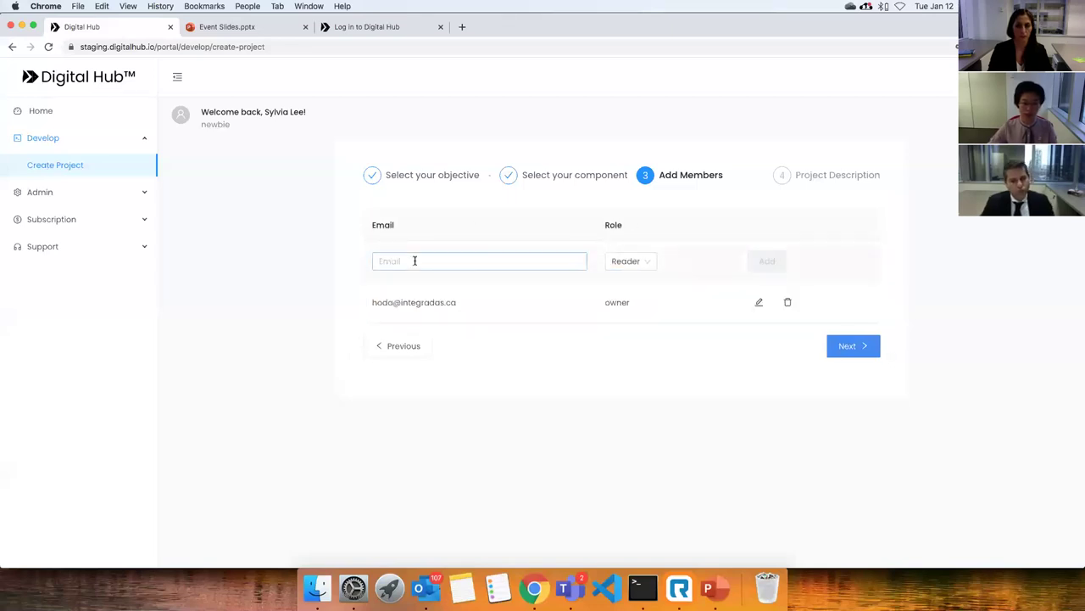
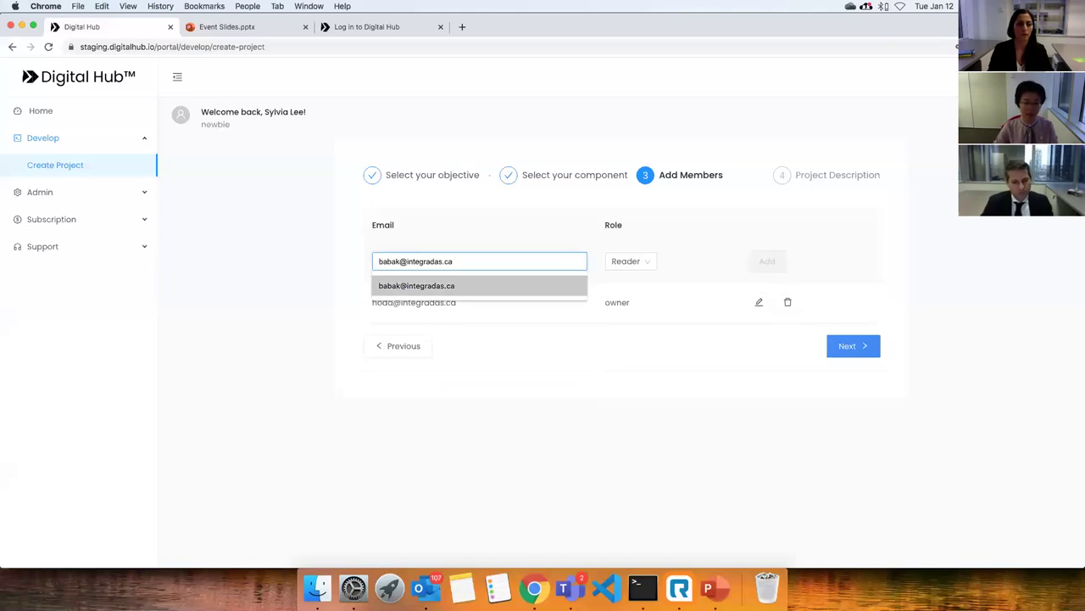
{"action": "left_click", "coordinate": [417, 285]}
{"action": "left_click", "coordinate": [642, 265]}
{"action": "left_click", "coordinate": [635, 300]}
{"action": "left_click", "coordinate": [767, 262]}
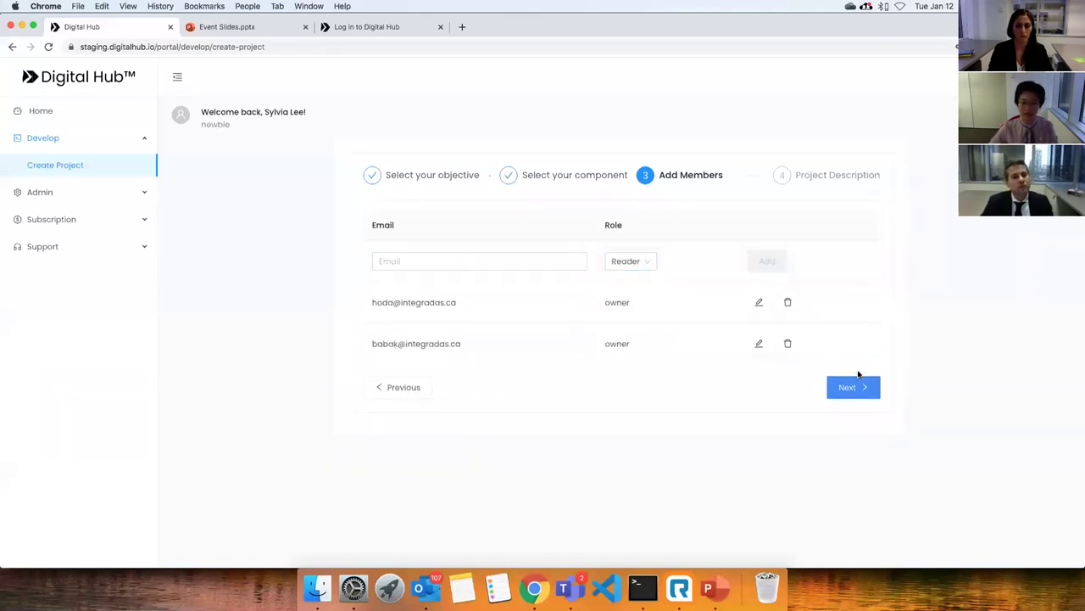
{"action": "left_click", "coordinate": [840, 395]}
Name the project 'My Machine Learning Project' with description 'ML on predicting power output'.
{"action": "left_click", "coordinate": [442, 221]}
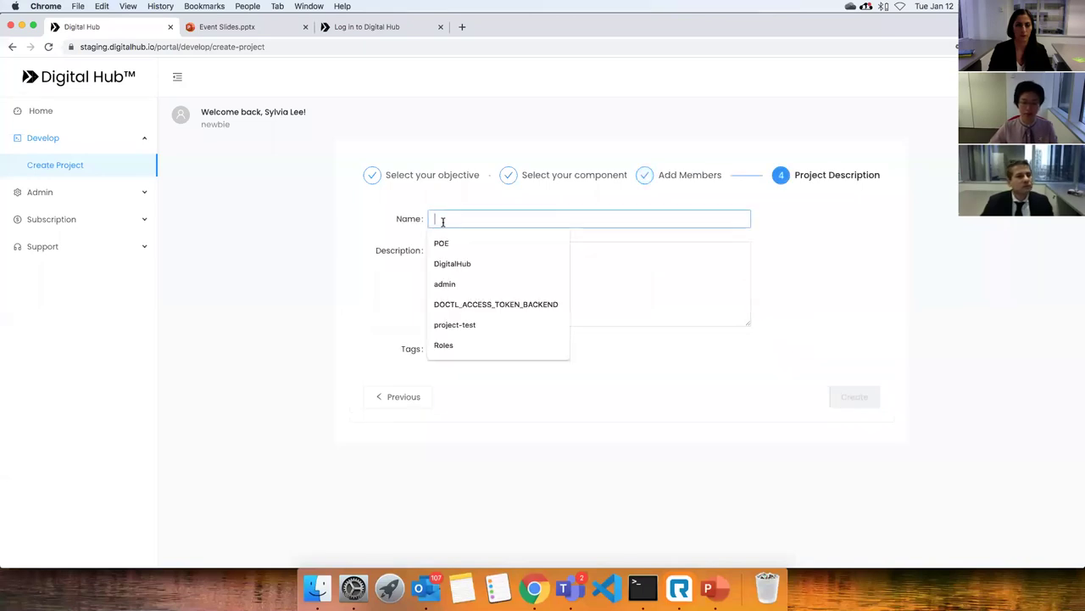
{"action": "type", "text": "My"}
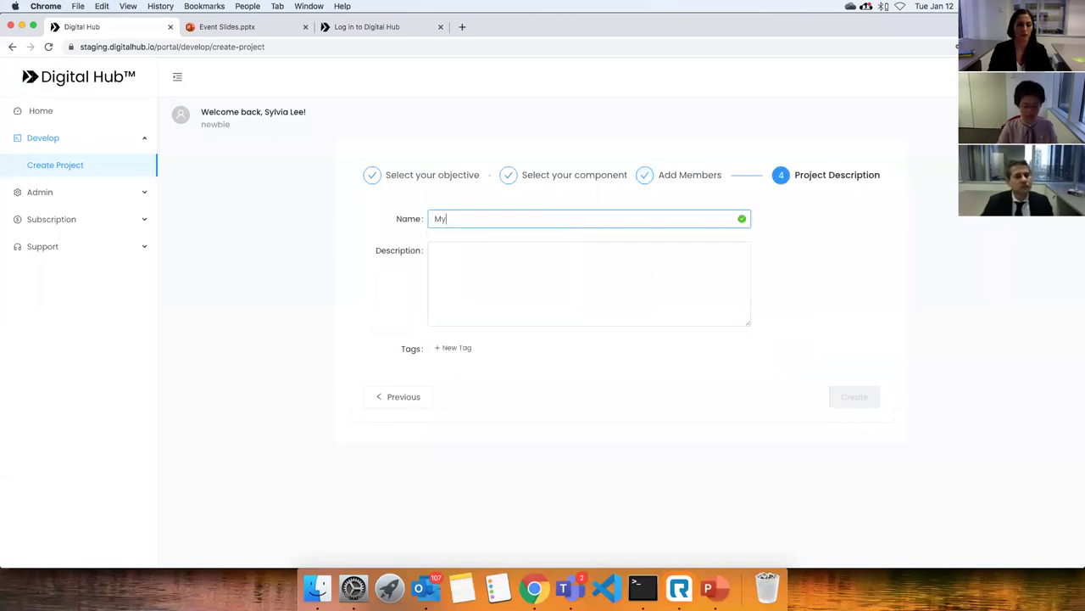
{"action": "type", "text": " Machine"}
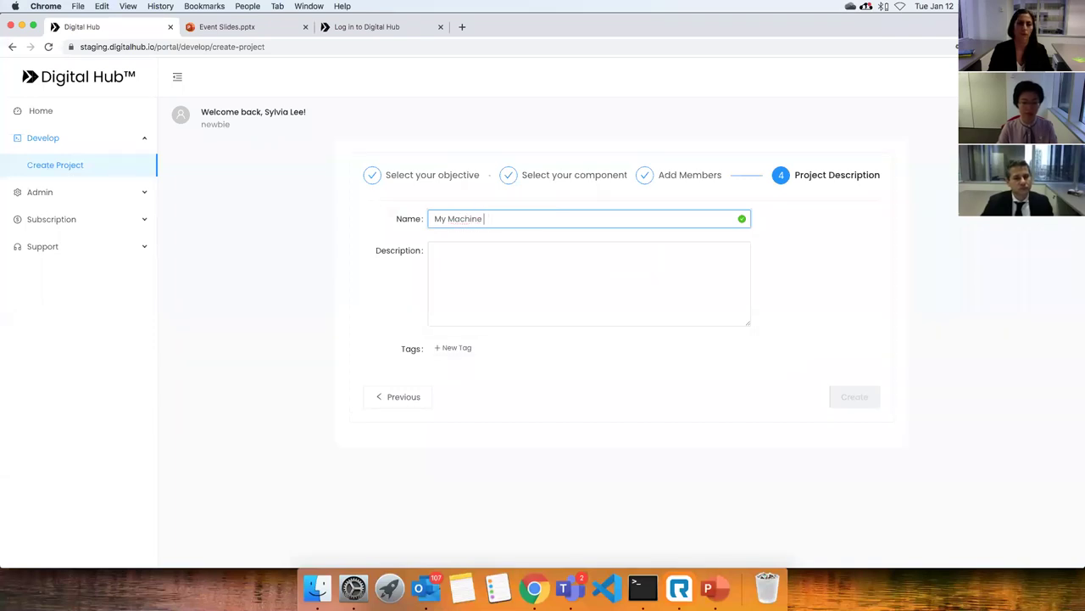
{"action": "type", "text": " Learning Project"}
{"action": "key", "text": "Tab"}
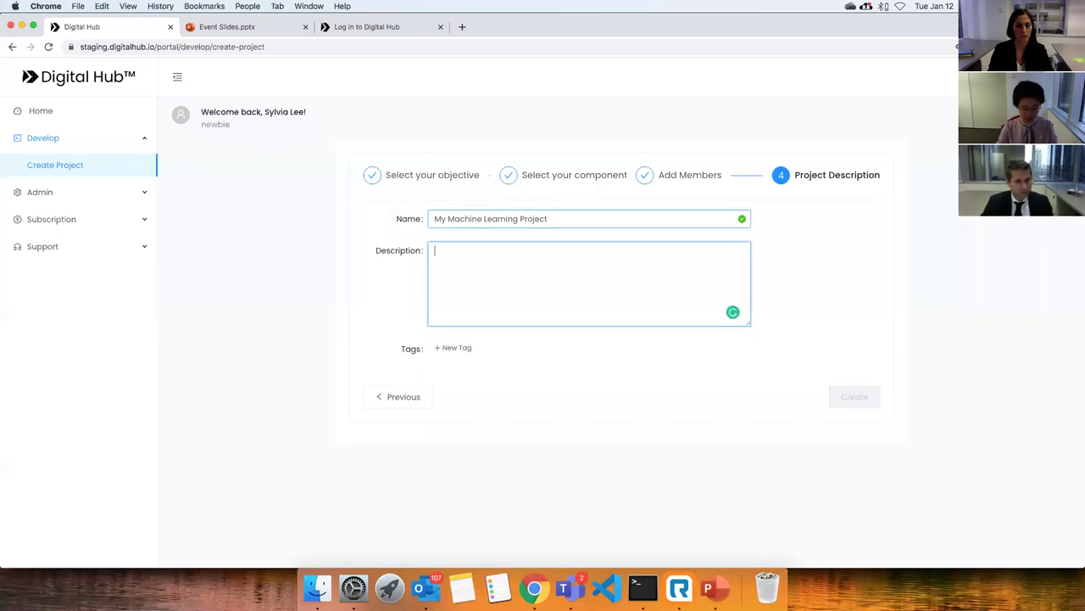
{"action": "type", "text": "ML on predicint"}
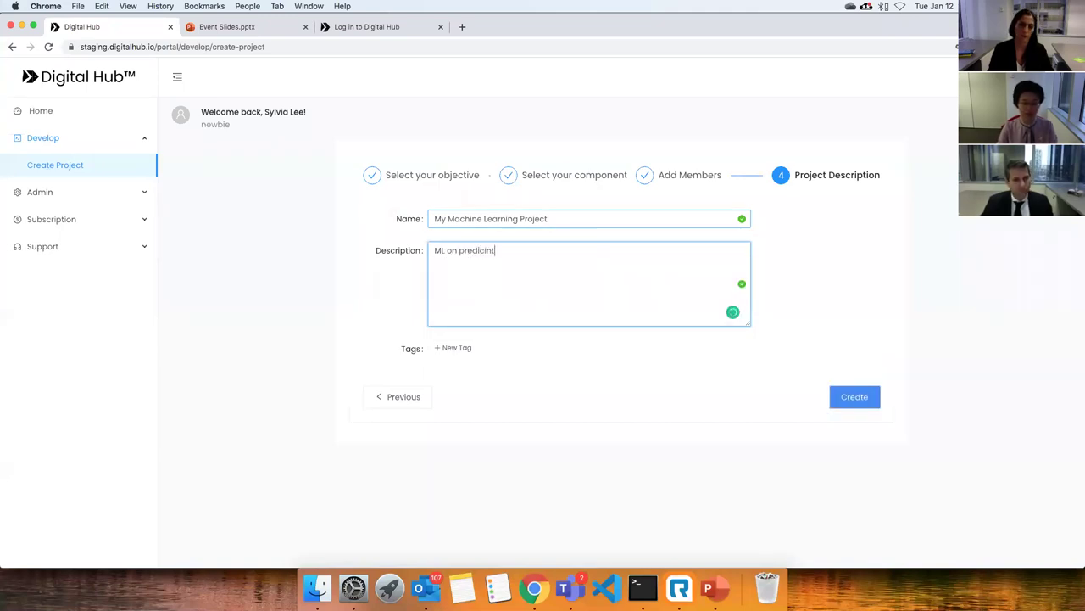
{"action": "key", "text": "BackSpace"}
{"action": "type", "text": "predicting"}
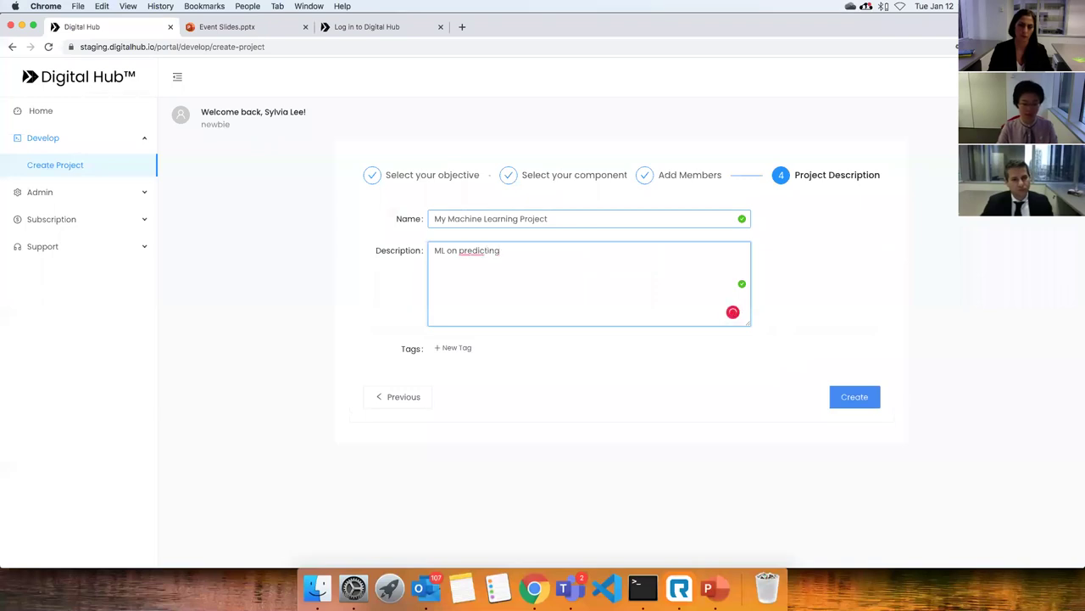
{"action": "type", "text": " power output"}
{"action": "left_click", "coordinate": [398, 296]}
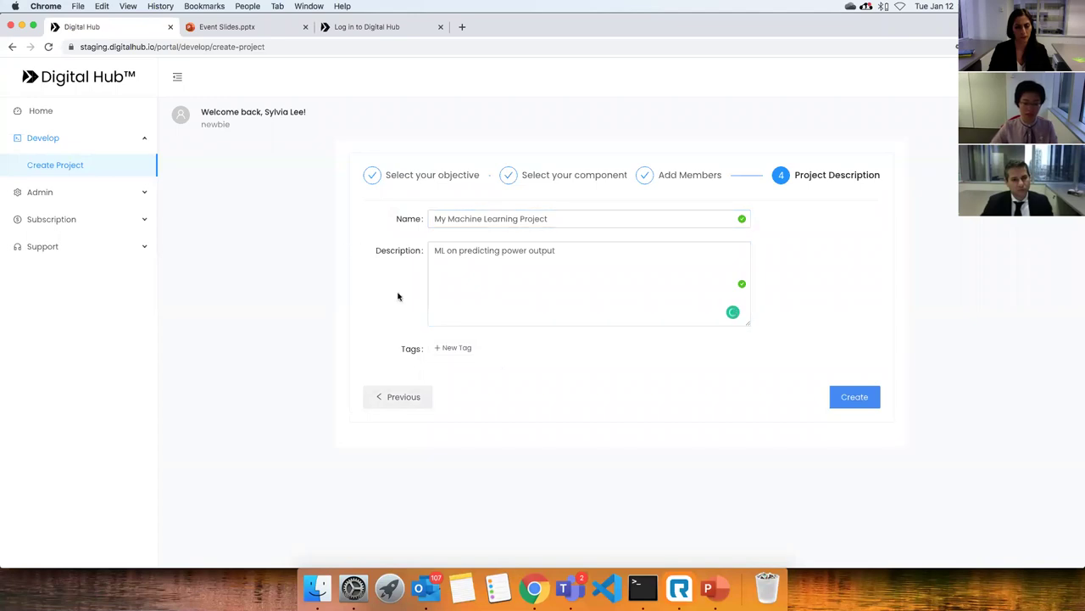
Tag the project ML and Powerplant, create it, and view its details.
{"action": "left_click", "coordinate": [472, 347]}
{"action": "type", "text": "ML"}
{"action": "key", "text": "Return"}
{"action": "left_click", "coordinate": [491, 348]}
{"action": "type", "text": "Powe"}
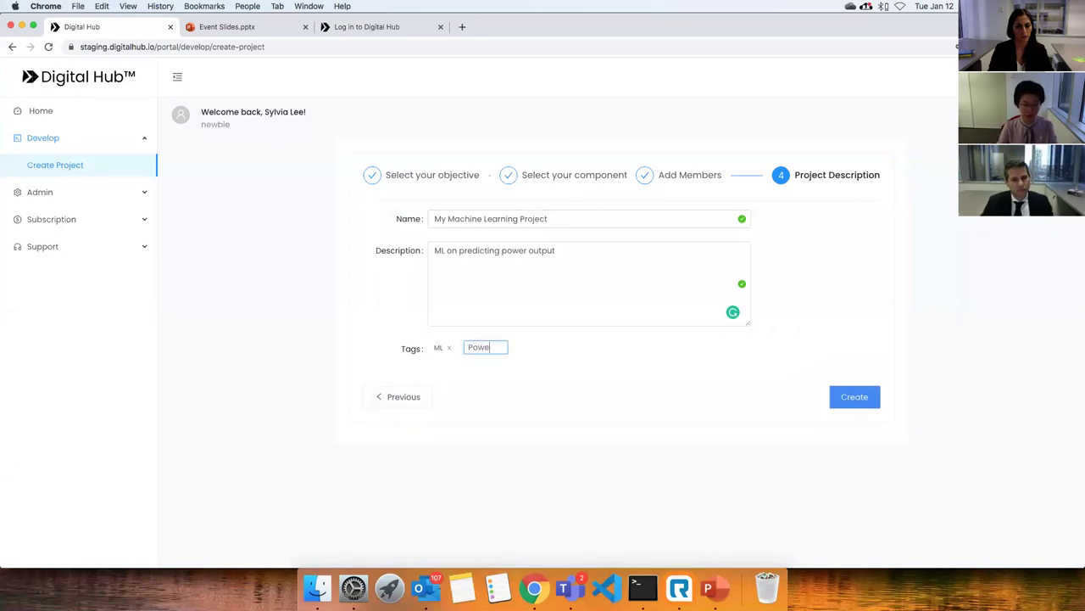
{"action": "type", "text": "rplant"}
{"action": "key", "text": "Return"}
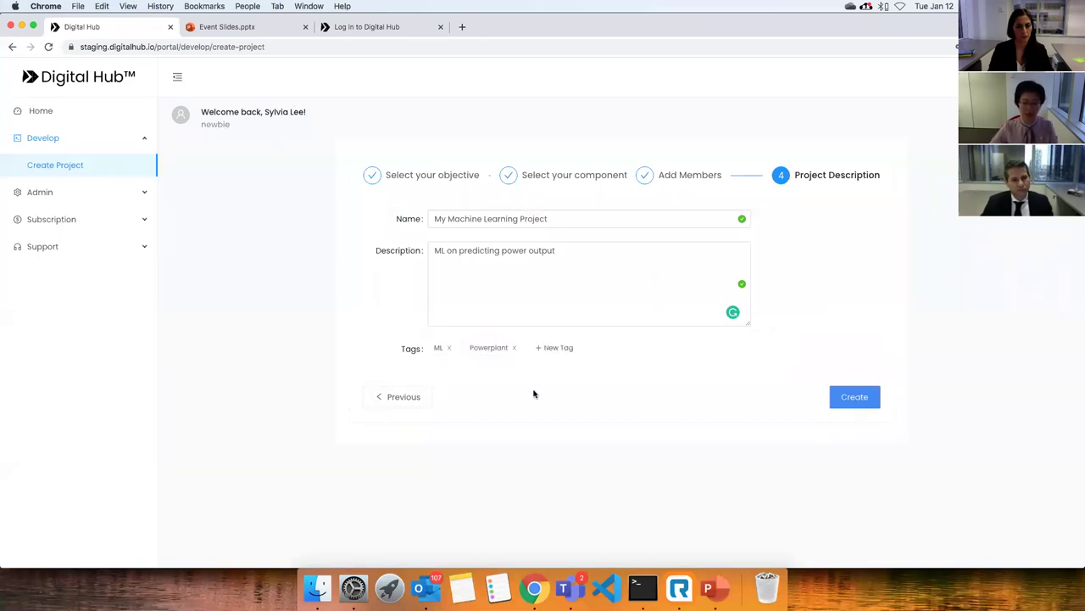
{"action": "left_click", "coordinate": [874, 403]}
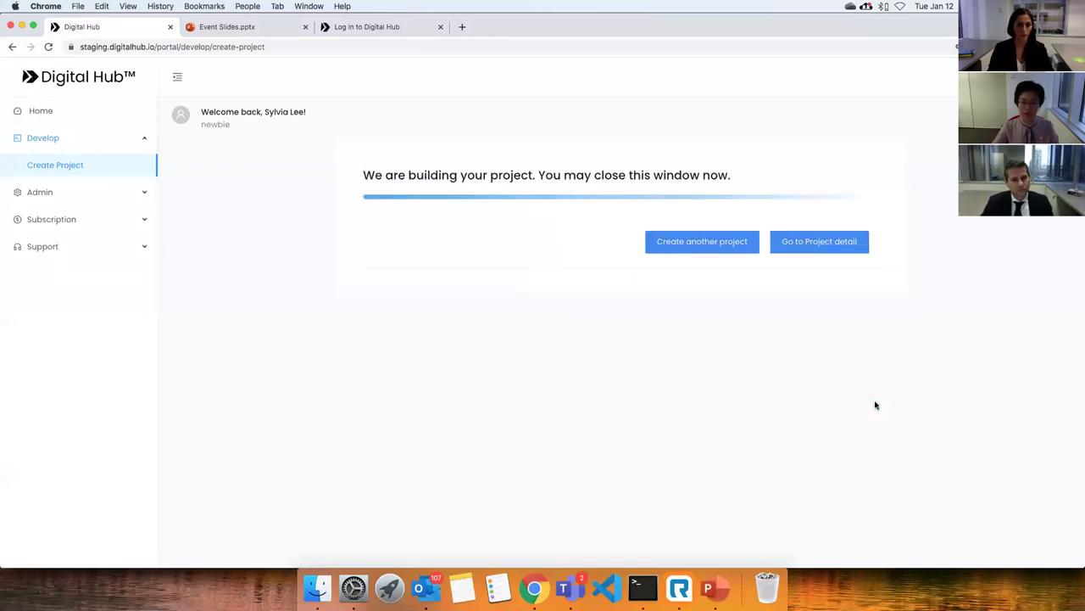
{"action": "left_click", "coordinate": [833, 242]}
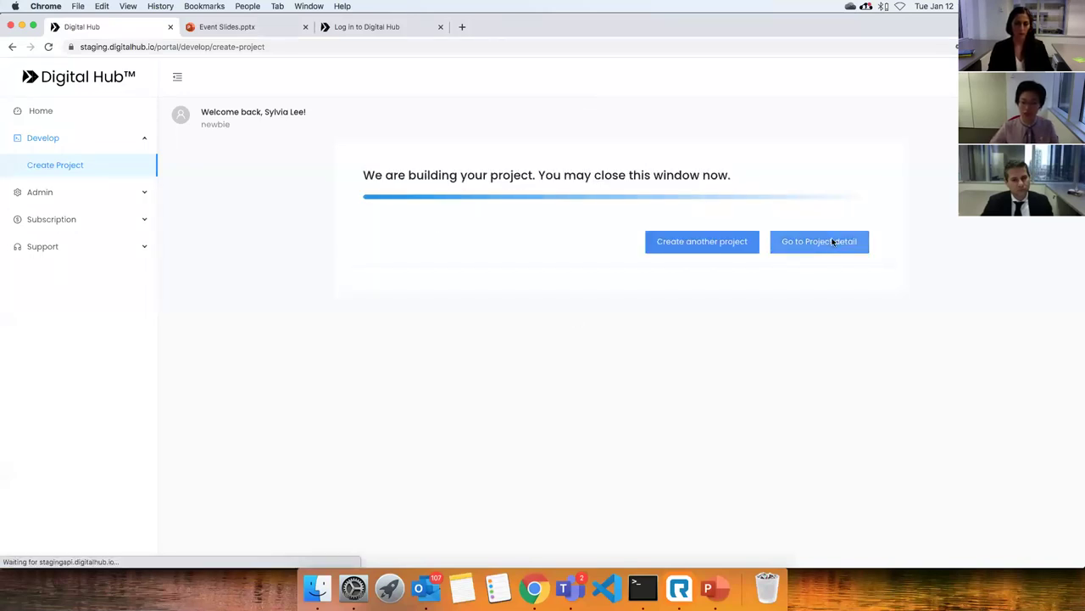
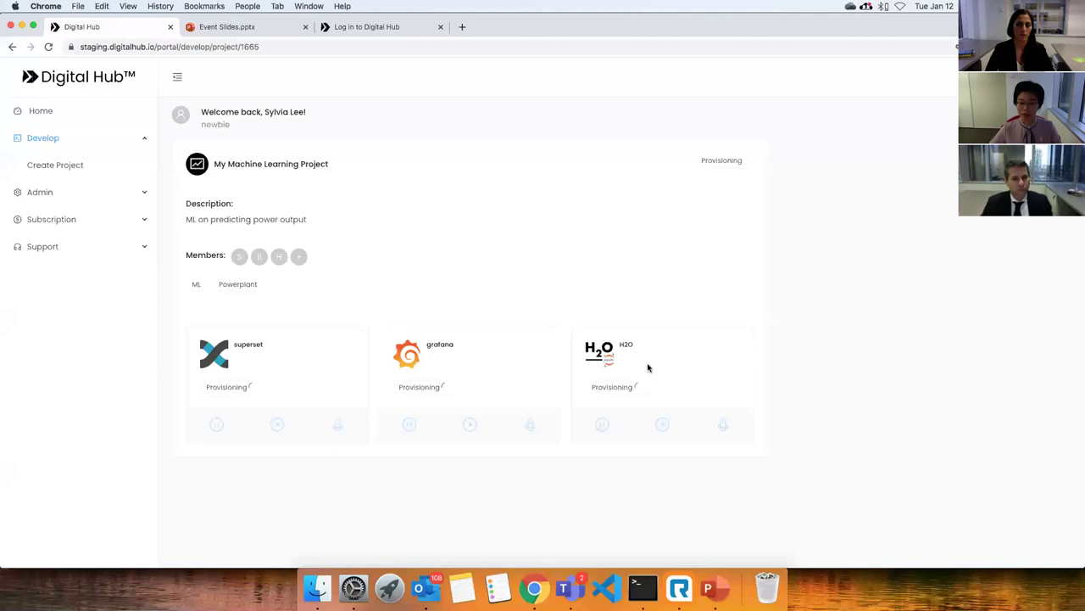
Open the Powerplant Prediction Project, pause superset and grafana, and launch its H2O notebook.
{"action": "left_click", "coordinate": [46, 111]}
{"action": "left_click", "coordinate": [312, 255]}
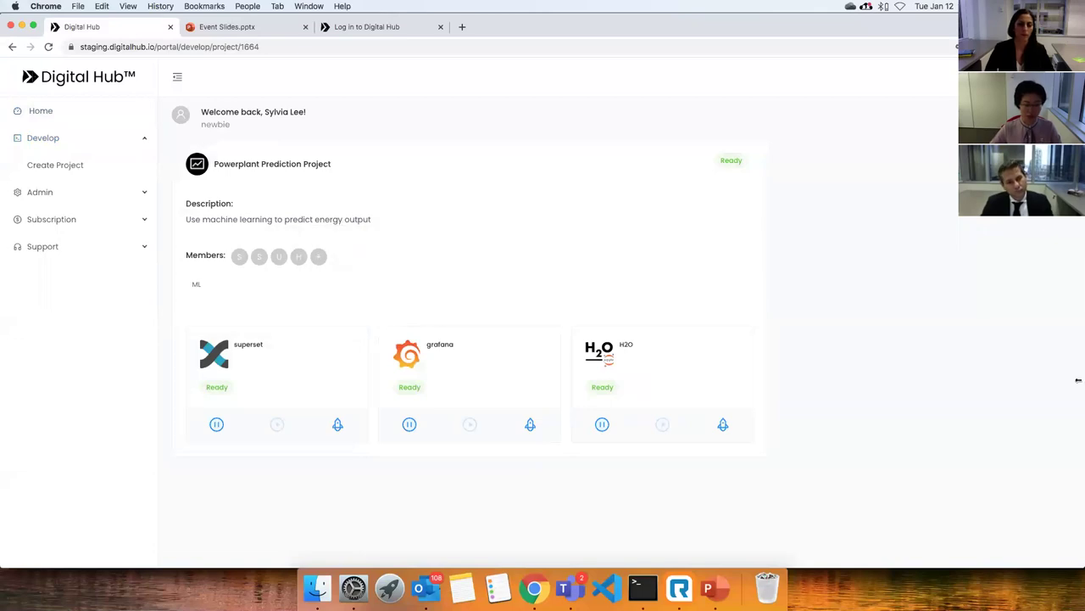
{"action": "left_click", "coordinate": [216, 424]}
{"action": "left_click", "coordinate": [410, 425]}
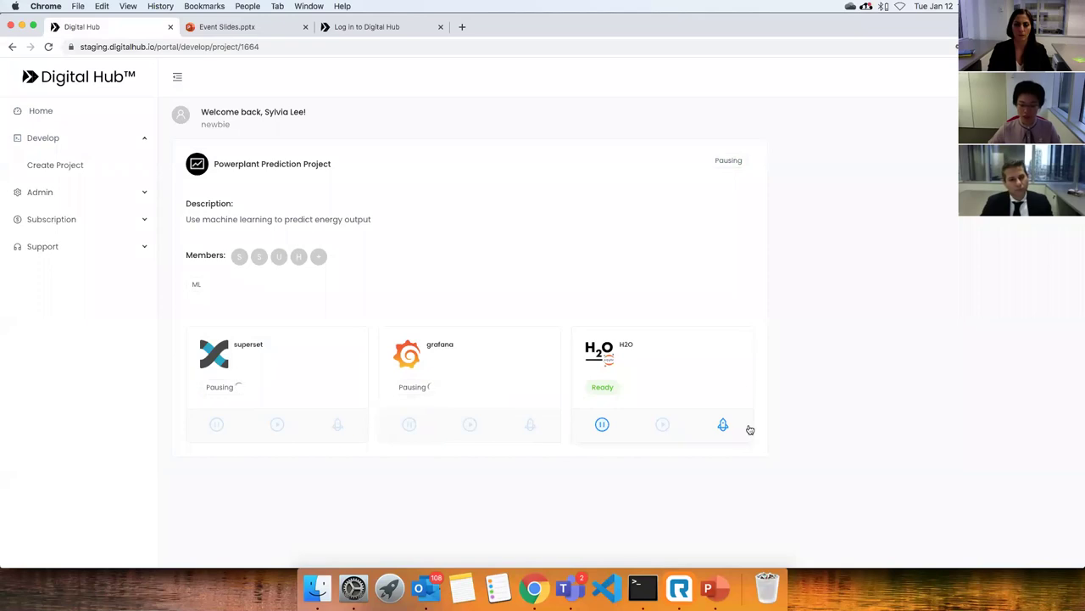
{"action": "left_click", "coordinate": [723, 426]}
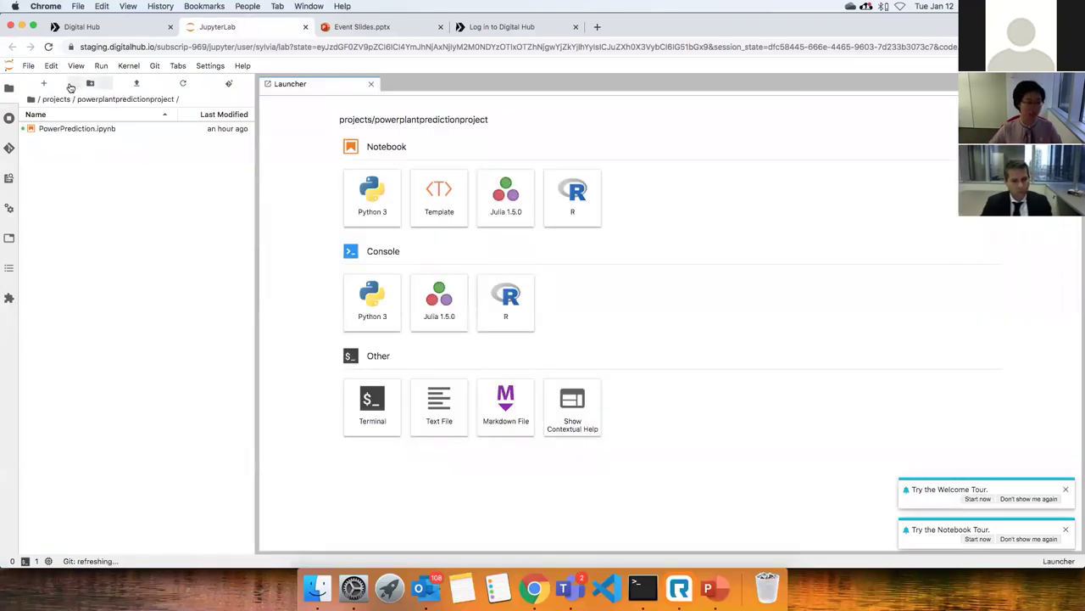
{"action": "left_click", "coordinate": [38, 100]}
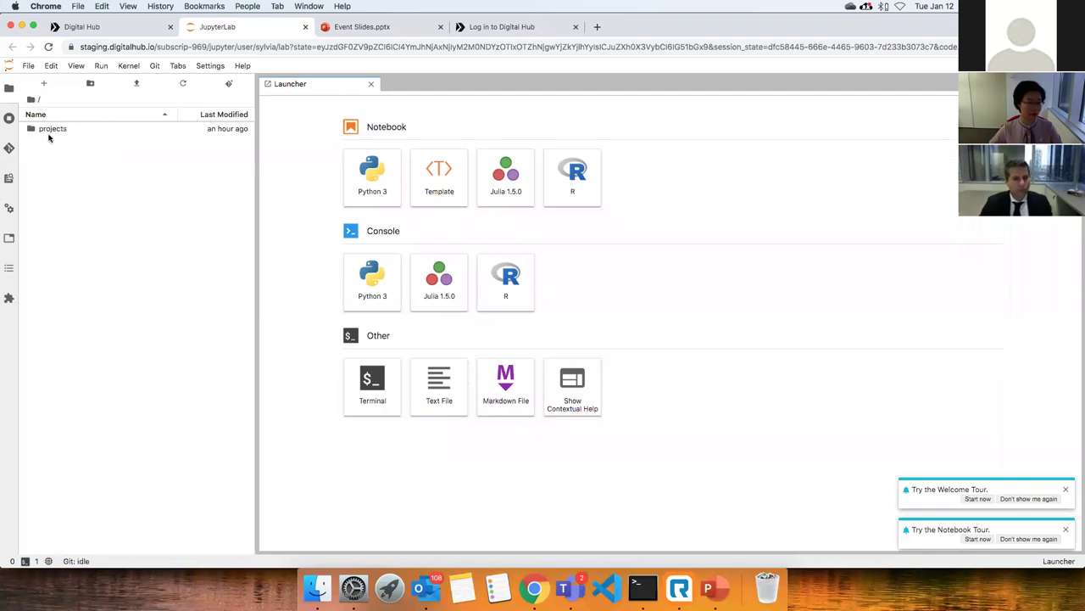
{"action": "double_click", "coordinate": [52, 129]}
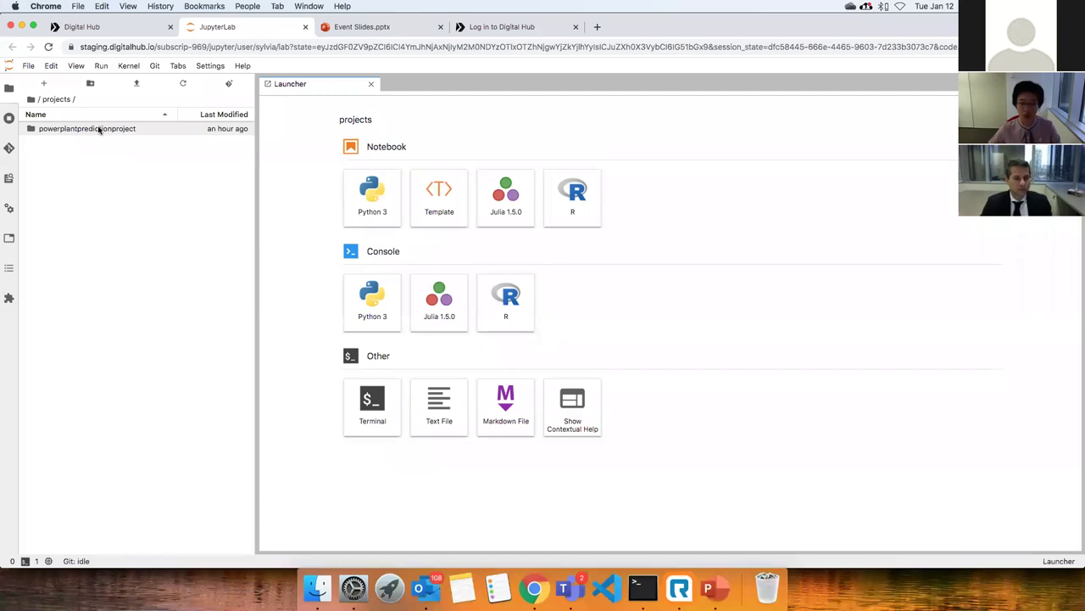
{"action": "double_click", "coordinate": [104, 129]}
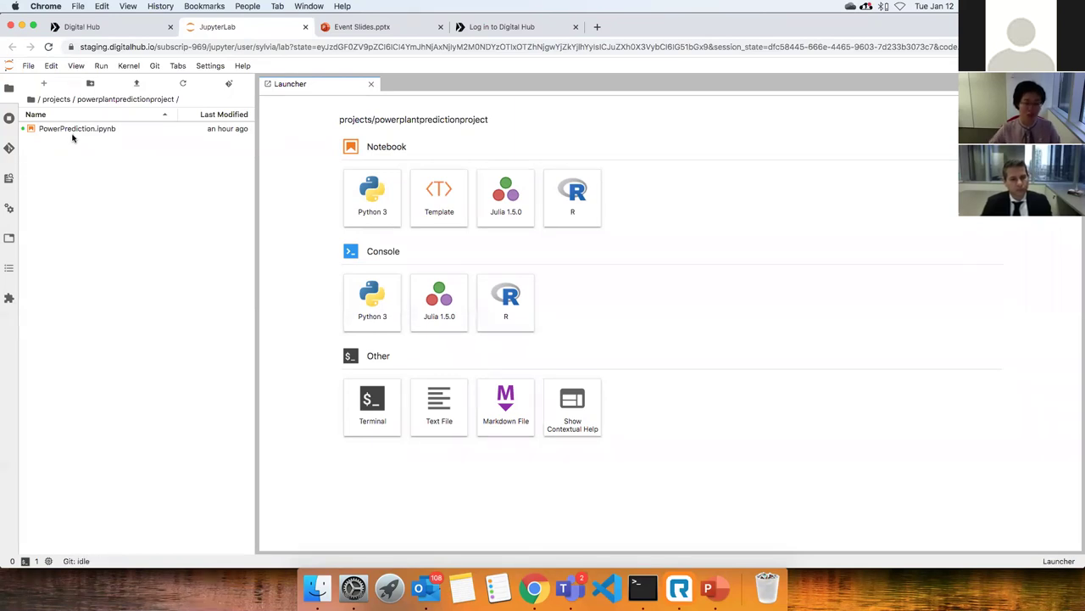
{"action": "left_click", "coordinate": [441, 202]}
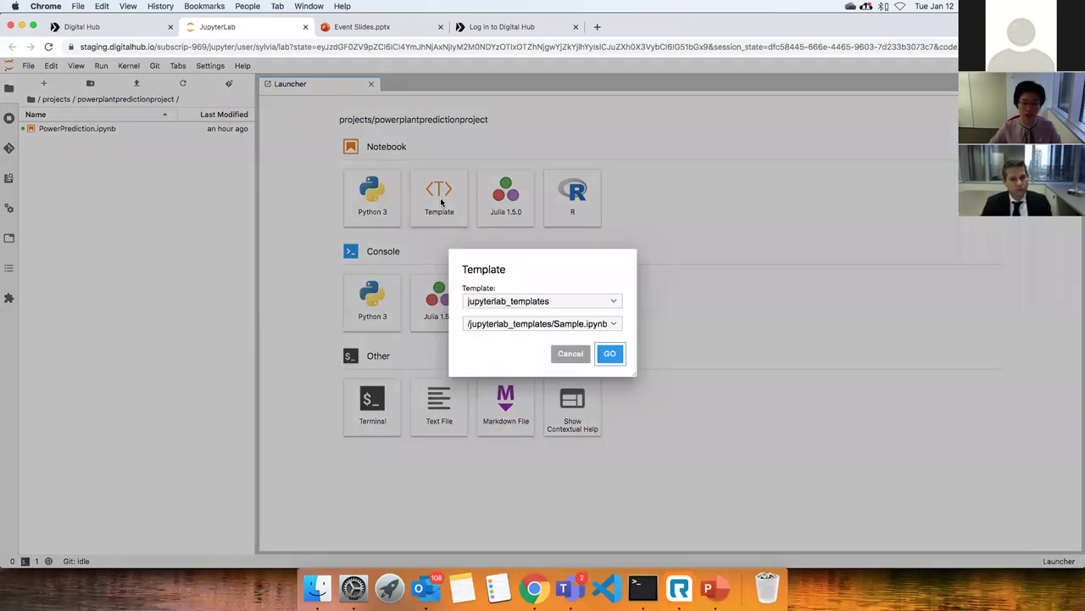
{"action": "left_click", "coordinate": [603, 302]}
{"action": "left_click", "coordinate": [513, 312]}
{"action": "left_click", "coordinate": [535, 324]}
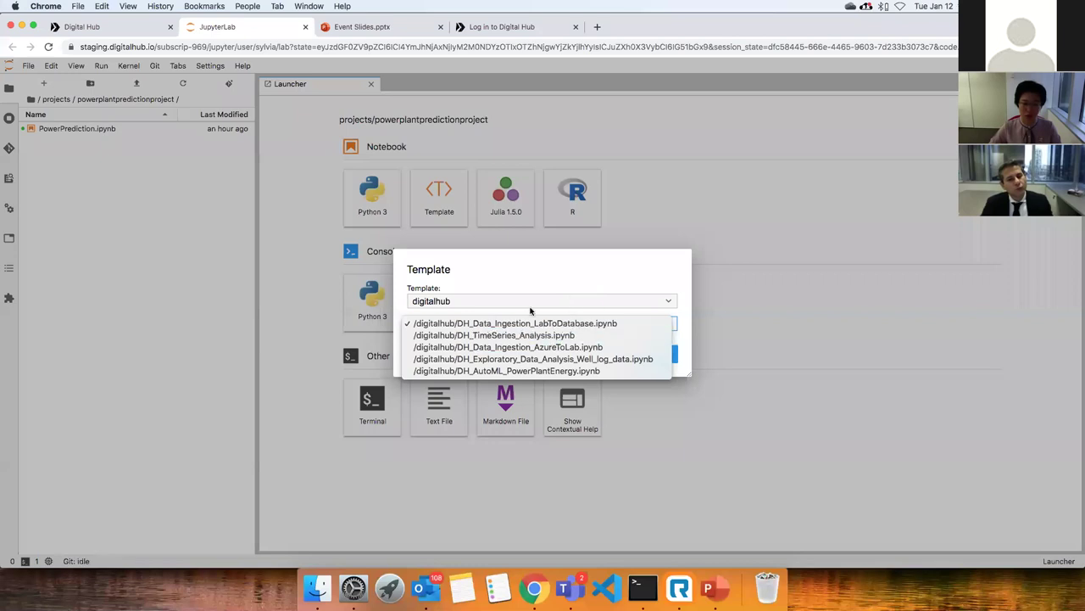
{"action": "left_click", "coordinate": [539, 279]}
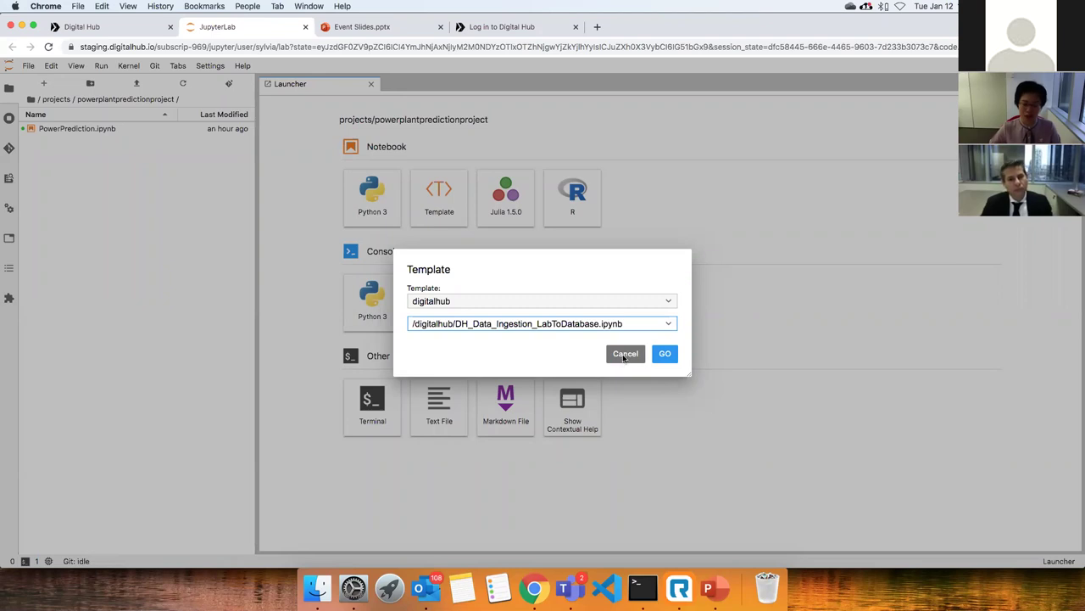
{"action": "left_click", "coordinate": [624, 354]}
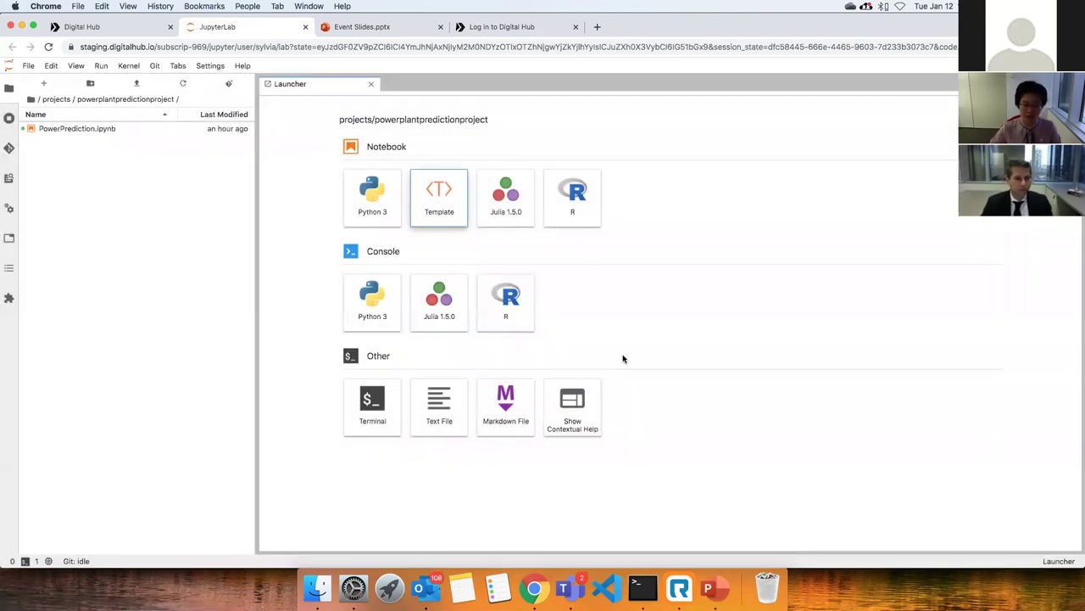
{"action": "left_click", "coordinate": [61, 129]}
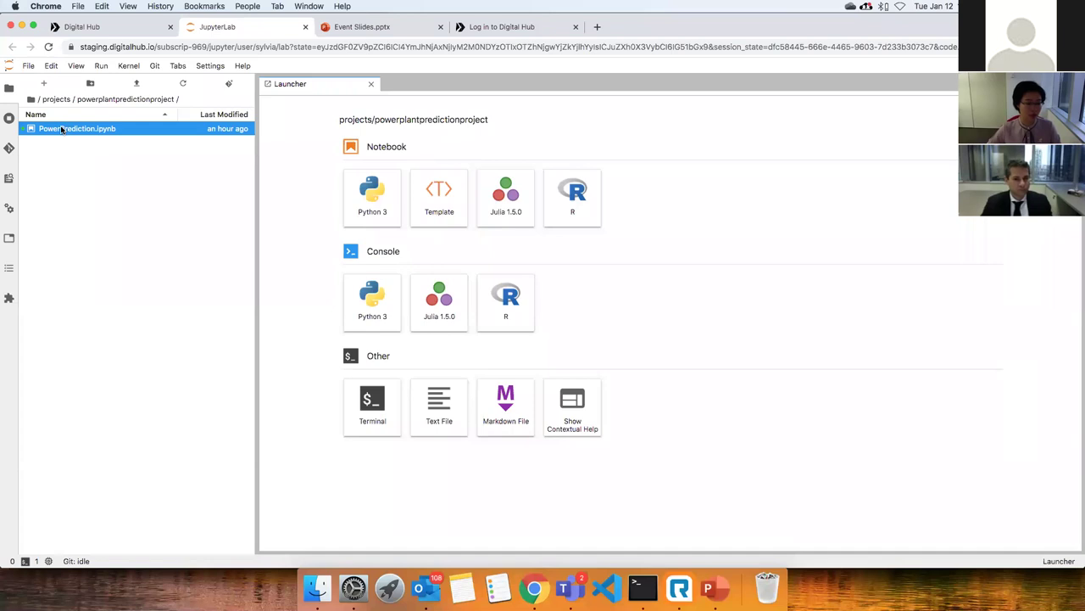
Open PowerPrediction.ipynb and run all its cells, following the output as profiling starts.
{"action": "double_click", "coordinate": [61, 129]}
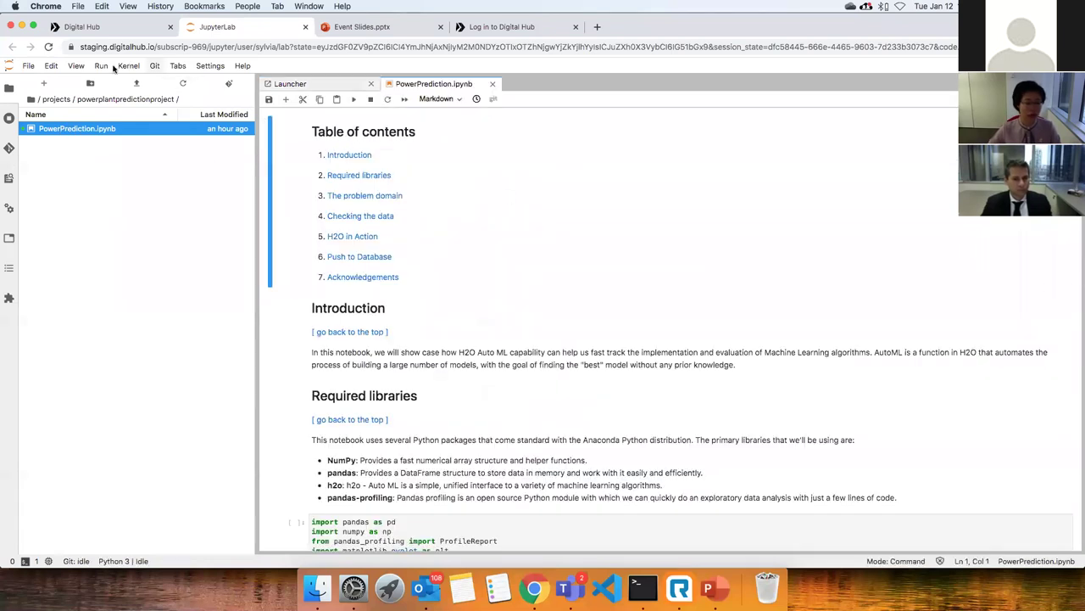
{"action": "left_click", "coordinate": [103, 66]}
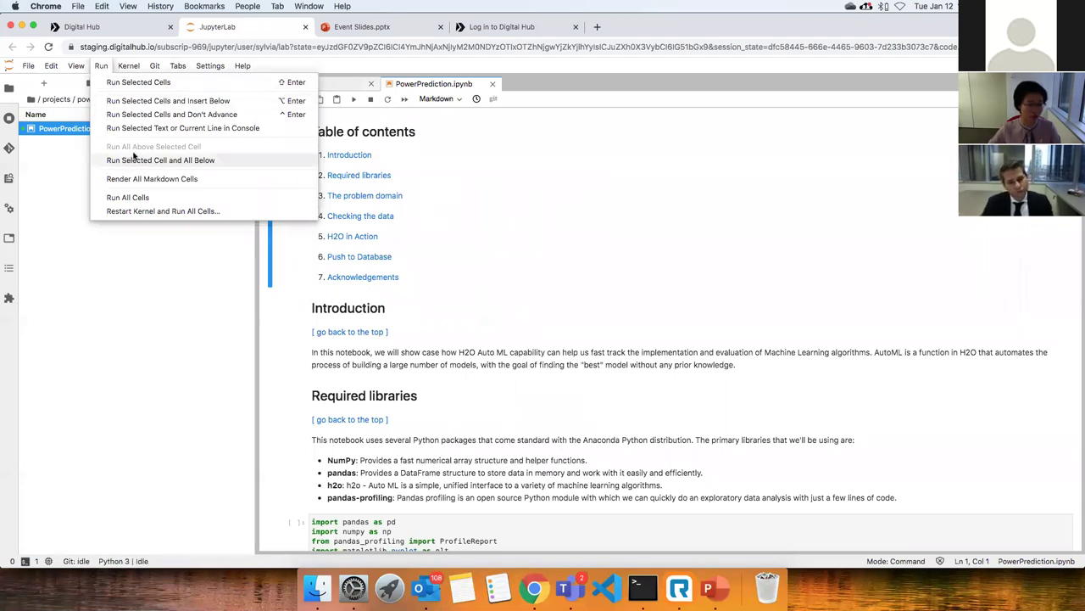
{"action": "left_click", "coordinate": [127, 197]}
{"action": "scroll", "coordinate": [793, 319], "scroll_direction": "down", "scroll_amount": 3}
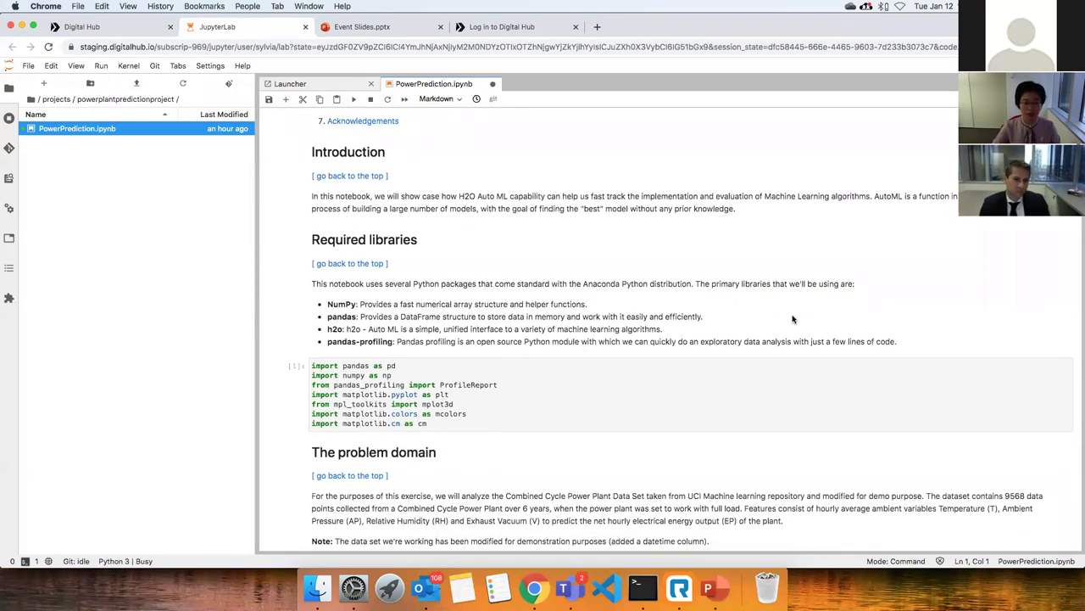
{"action": "scroll", "coordinate": [792, 318], "scroll_direction": "down", "scroll_amount": 4}
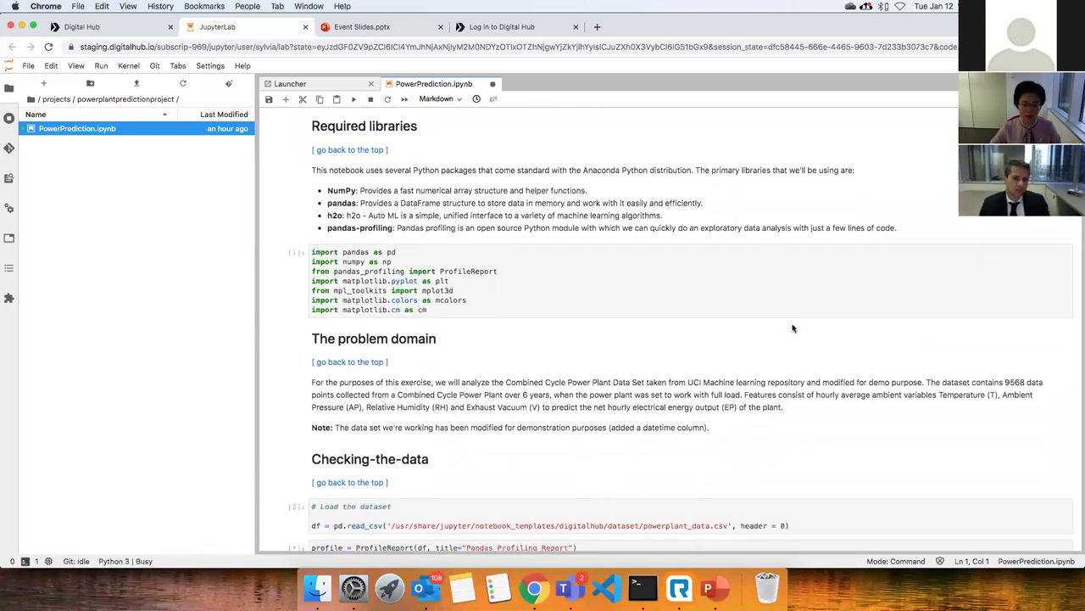
{"action": "scroll", "coordinate": [793, 328], "scroll_direction": "down", "scroll_amount": 1}
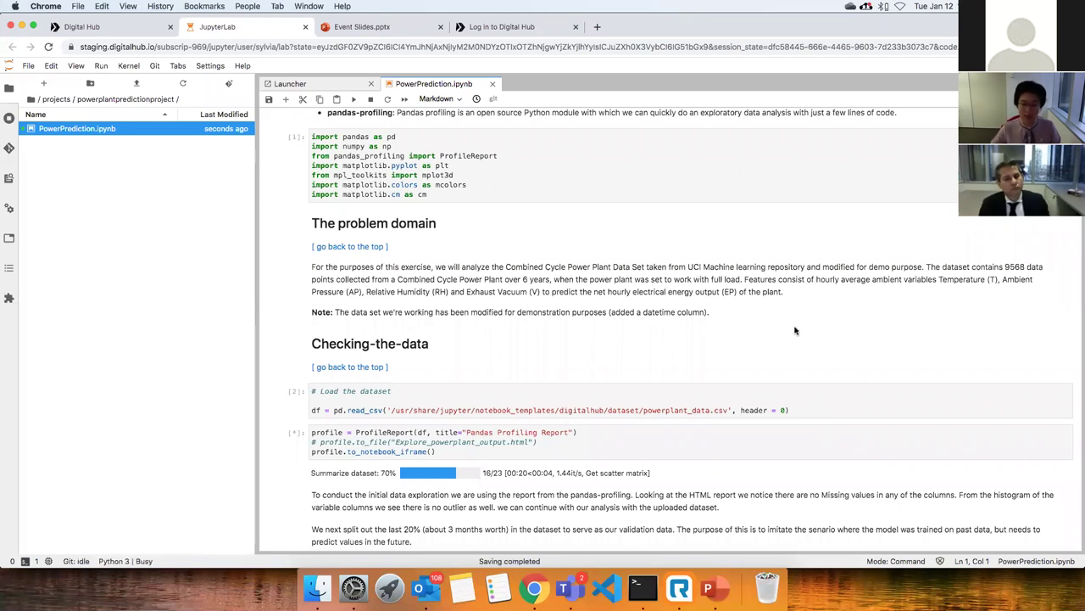
{"action": "scroll", "coordinate": [788, 327], "scroll_direction": "down", "scroll_amount": 2}
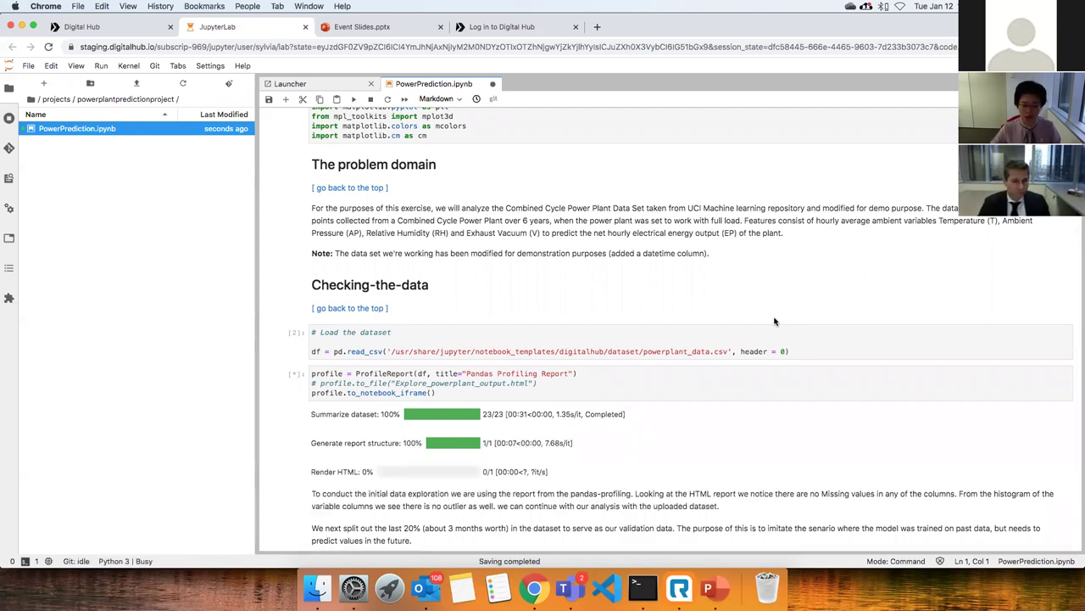
Scroll to the finished report's Overview: 9 variables, 9568 observations, no missing cells or duplicates.
{"action": "scroll", "coordinate": [774, 321], "scroll_direction": "down", "scroll_amount": 3}
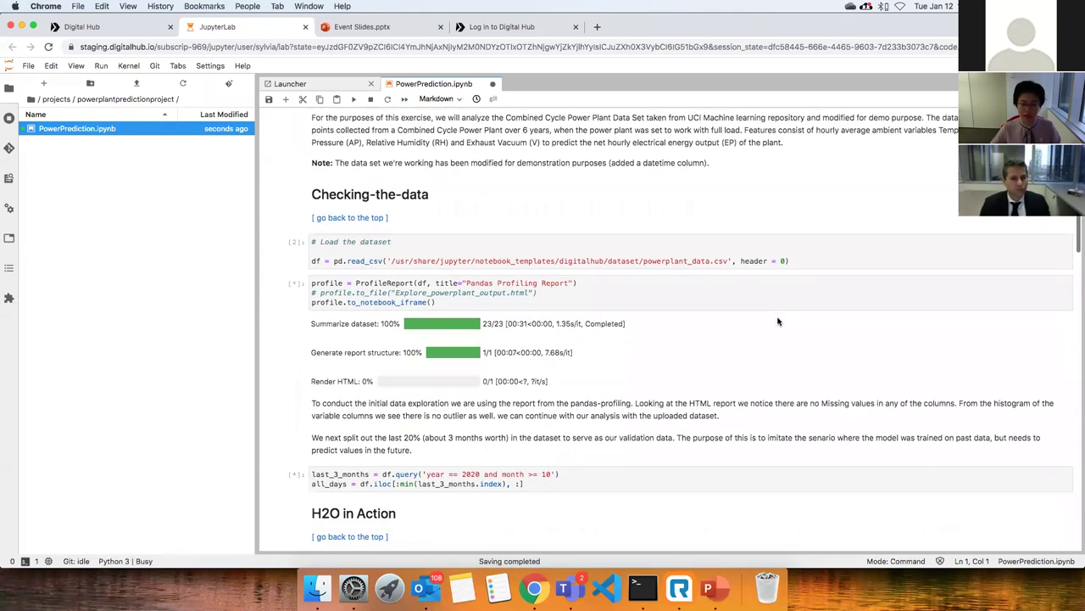
{"action": "scroll", "coordinate": [779, 321], "scroll_direction": "down", "scroll_amount": 1}
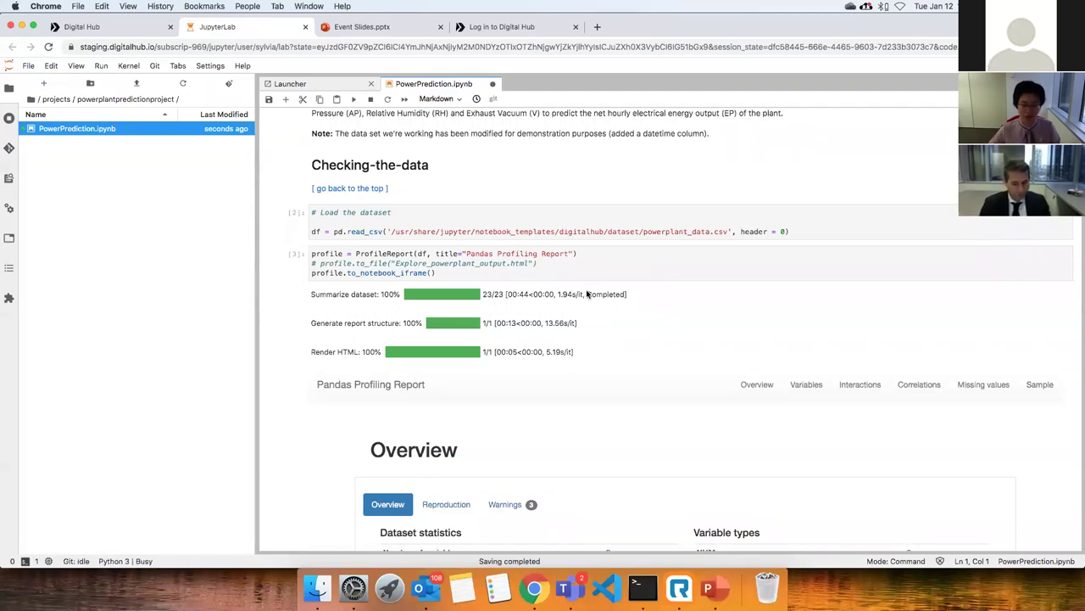
{"action": "scroll", "coordinate": [626, 299], "scroll_direction": "down", "scroll_amount": 1}
{"action": "scroll", "coordinate": [627, 298], "scroll_direction": "down", "scroll_amount": 1}
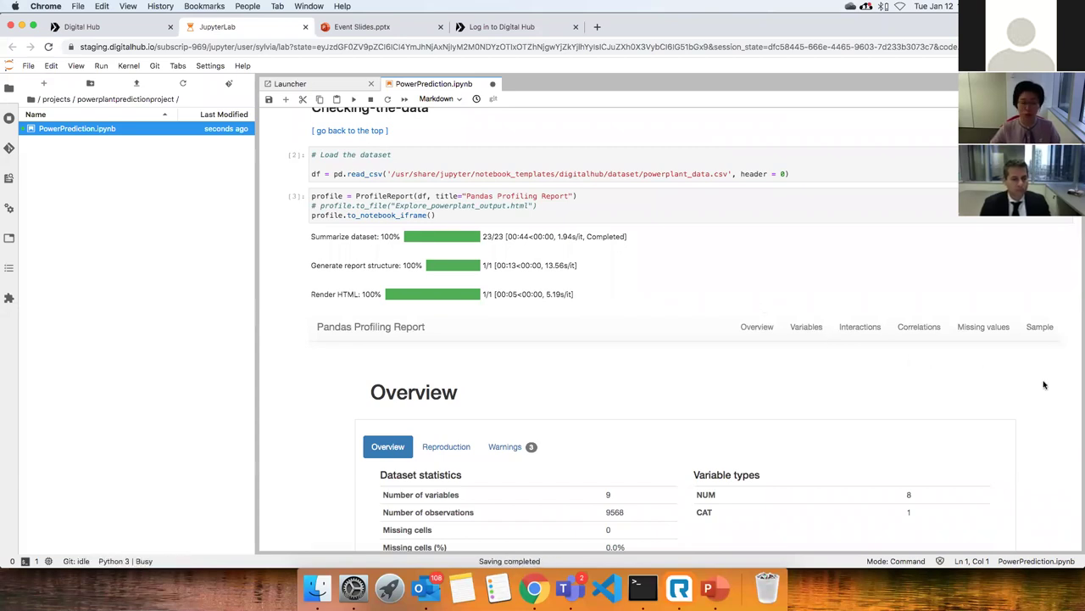
{"action": "scroll", "coordinate": [1034, 380], "scroll_direction": "down", "scroll_amount": 2}
{"action": "scroll", "coordinate": [1035, 380], "scroll_direction": "up", "scroll_amount": 2}
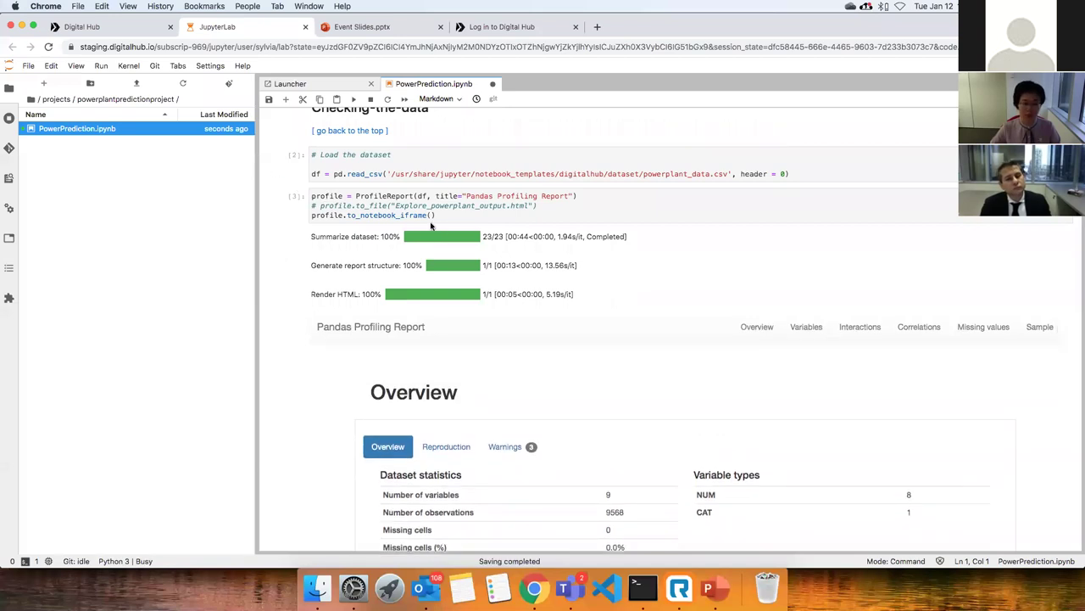
{"action": "scroll", "coordinate": [300, 391], "scroll_direction": "down", "scroll_amount": 3}
{"action": "scroll", "coordinate": [299, 391], "scroll_direction": "down", "scroll_amount": 3}
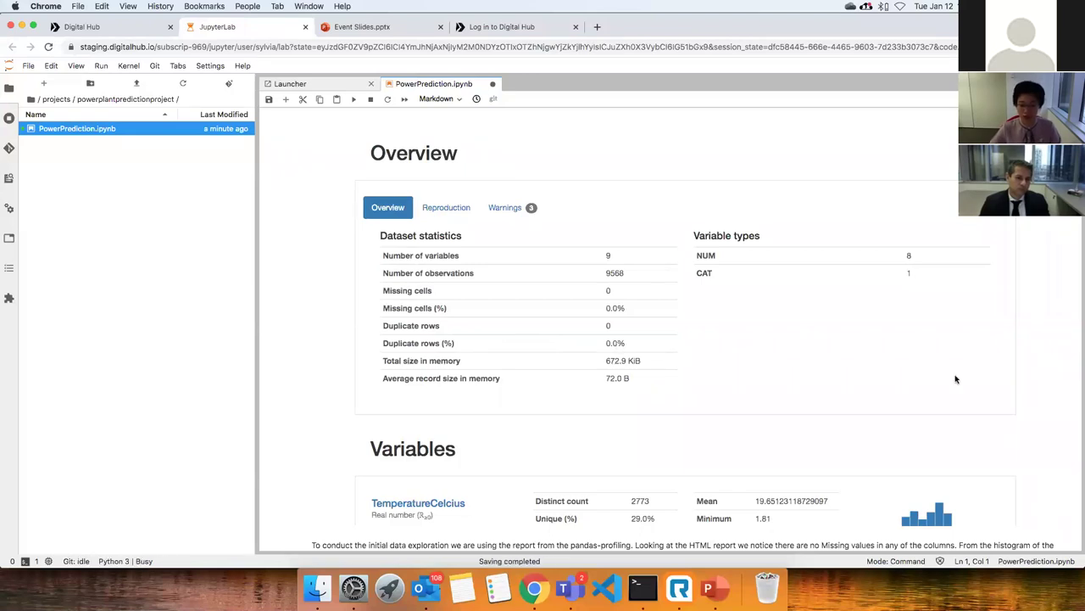
Scroll through per-variable statistics, past HourlyEnergyOutputMW and hour, down to Interactions.
{"action": "scroll", "coordinate": [1030, 371], "scroll_direction": "down", "scroll_amount": 5}
{"action": "scroll", "coordinate": [1032, 371], "scroll_direction": "down", "scroll_amount": 2}
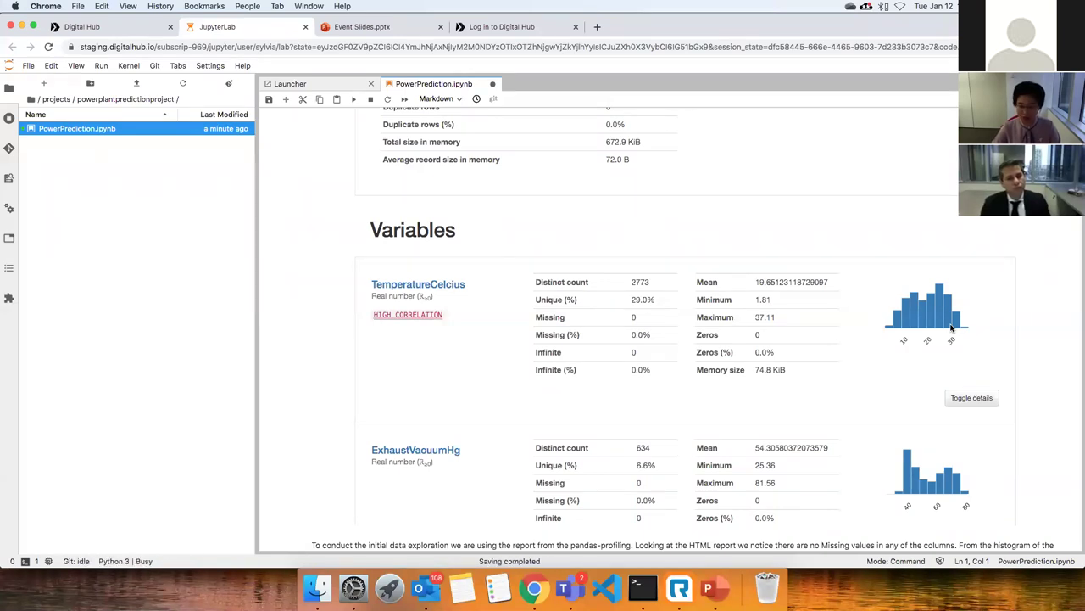
{"action": "scroll", "coordinate": [768, 360], "scroll_direction": "down", "scroll_amount": 3}
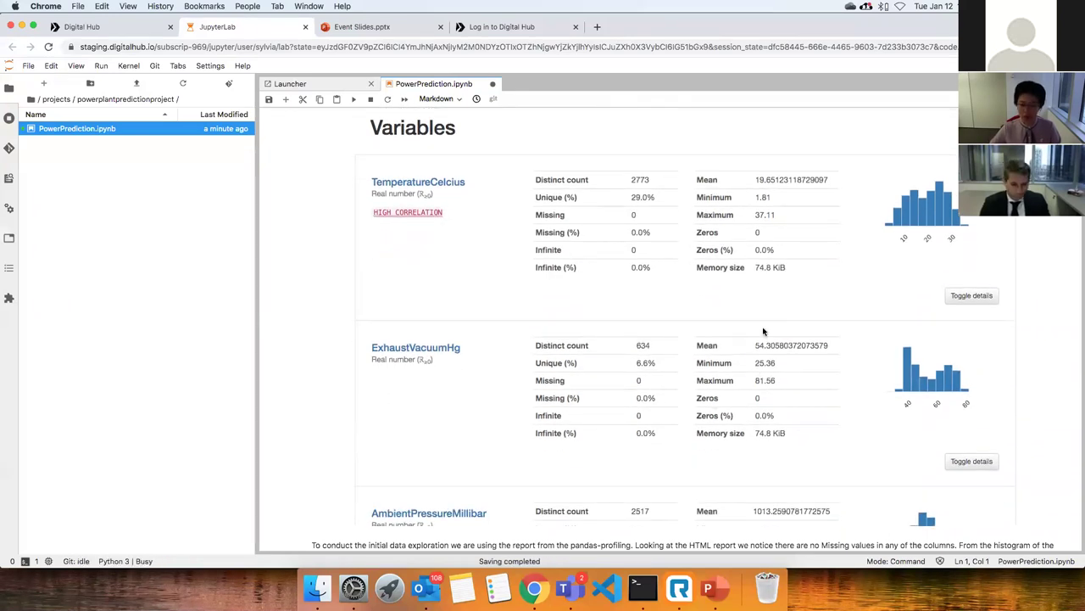
{"action": "scroll", "coordinate": [792, 349], "scroll_direction": "down", "scroll_amount": 3}
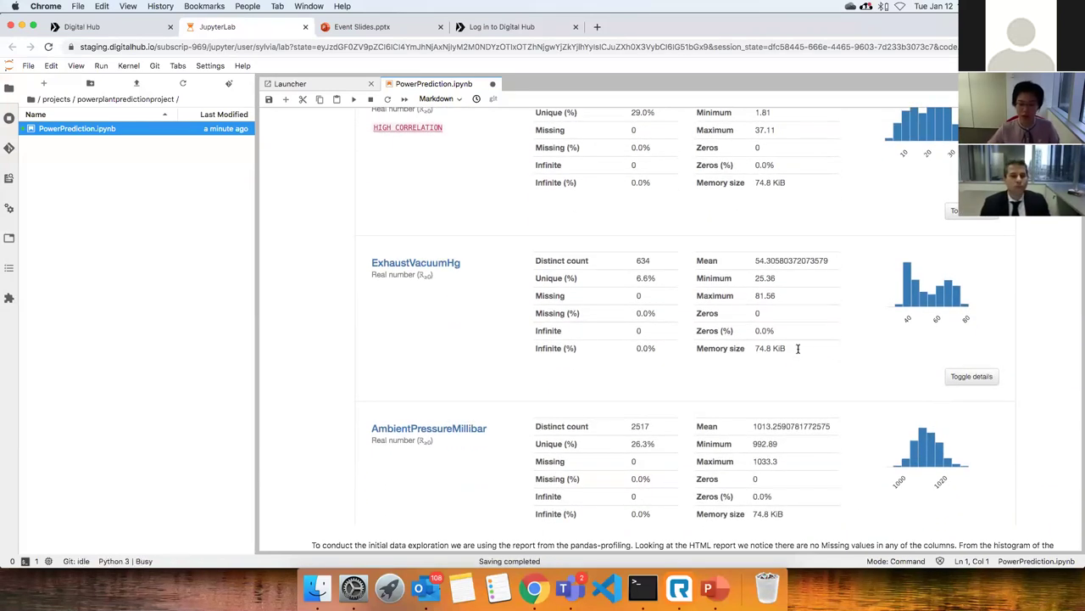
{"action": "scroll", "coordinate": [802, 351], "scroll_direction": "down", "scroll_amount": 6}
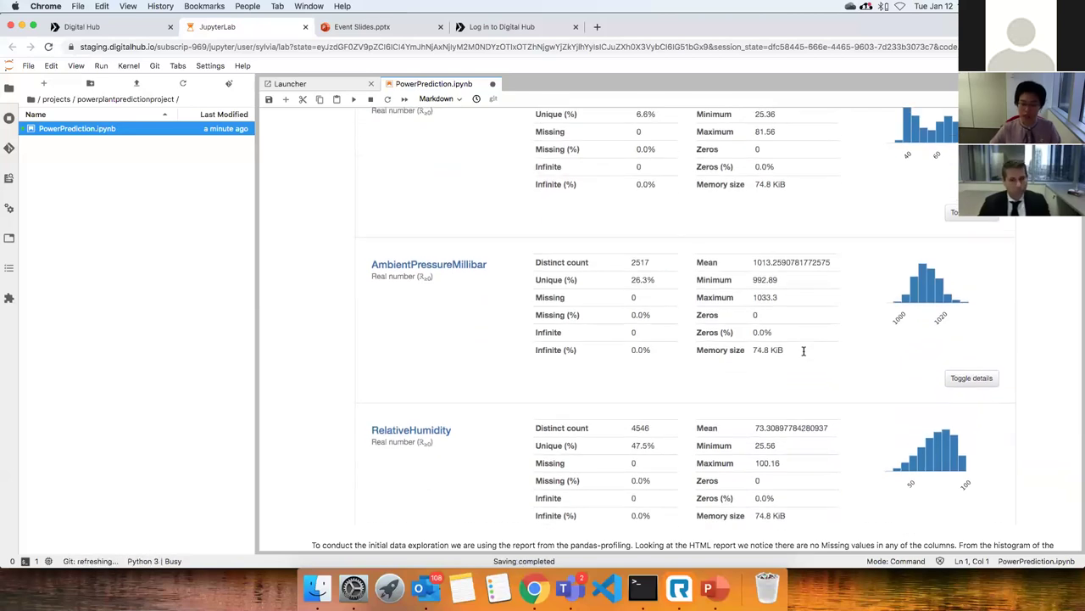
{"action": "scroll", "coordinate": [803, 351], "scroll_direction": "down", "scroll_amount": 4}
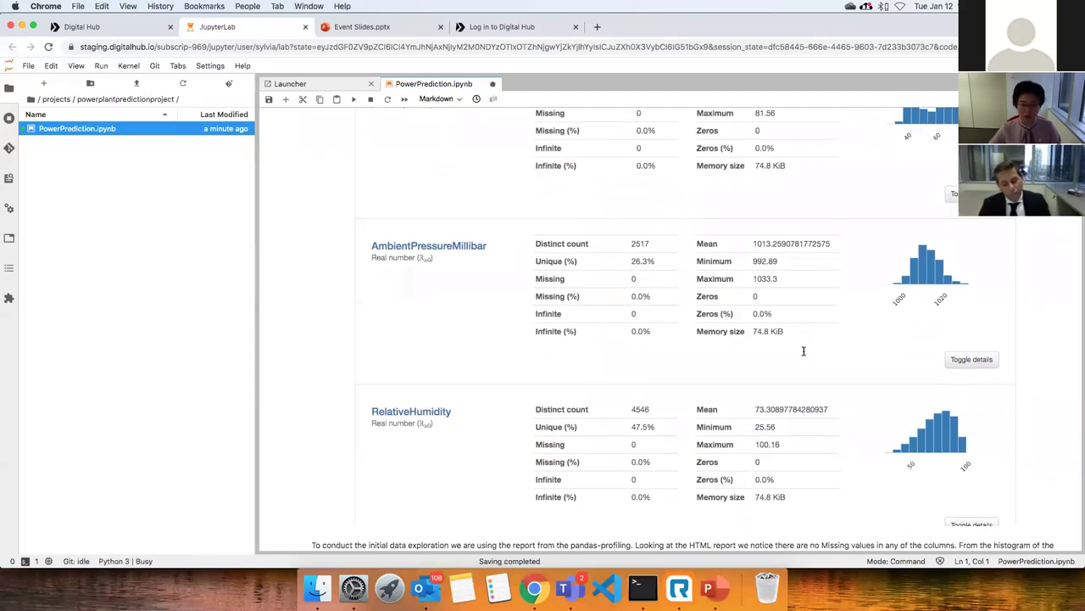
{"action": "scroll", "coordinate": [1028, 364], "scroll_direction": "down", "scroll_amount": 6}
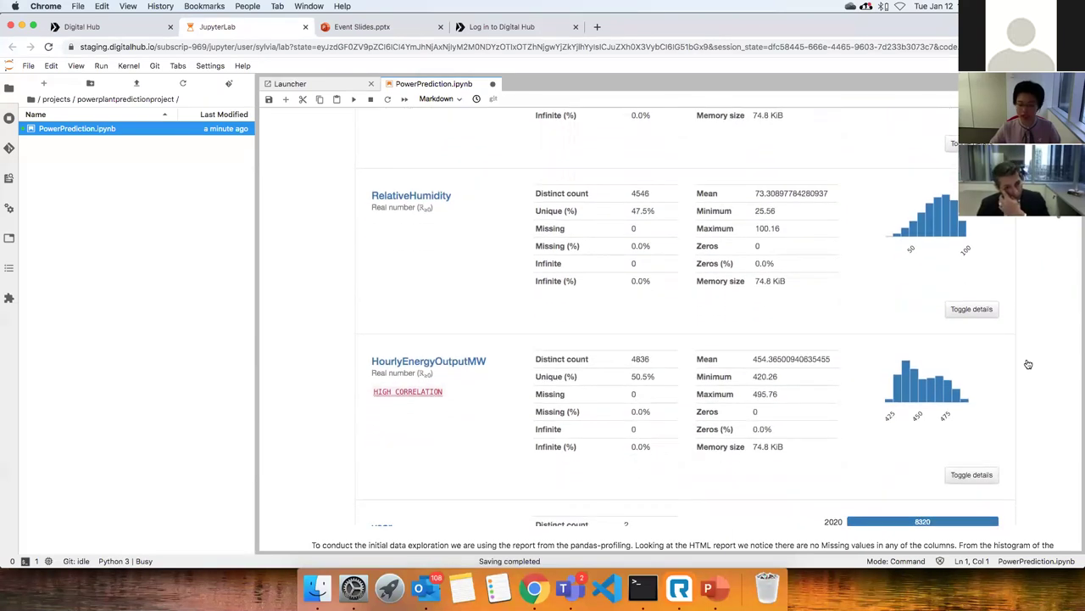
{"action": "scroll", "coordinate": [1018, 369], "scroll_direction": "down", "scroll_amount": 1}
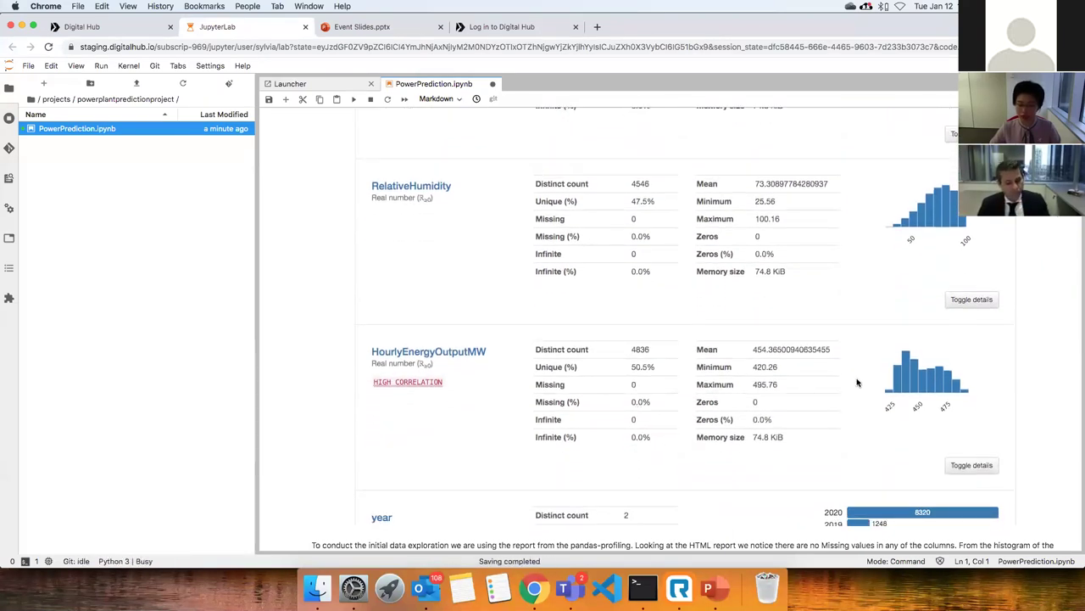
{"action": "scroll", "coordinate": [857, 383], "scroll_direction": "down", "scroll_amount": 5}
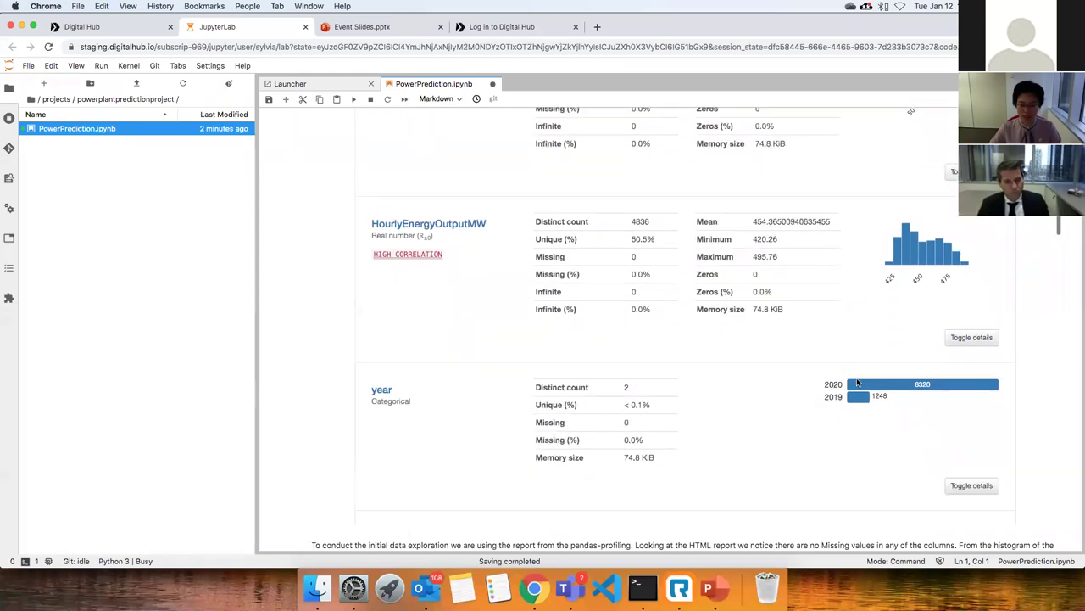
{"action": "scroll", "coordinate": [1009, 400], "scroll_direction": "down", "scroll_amount": 11}
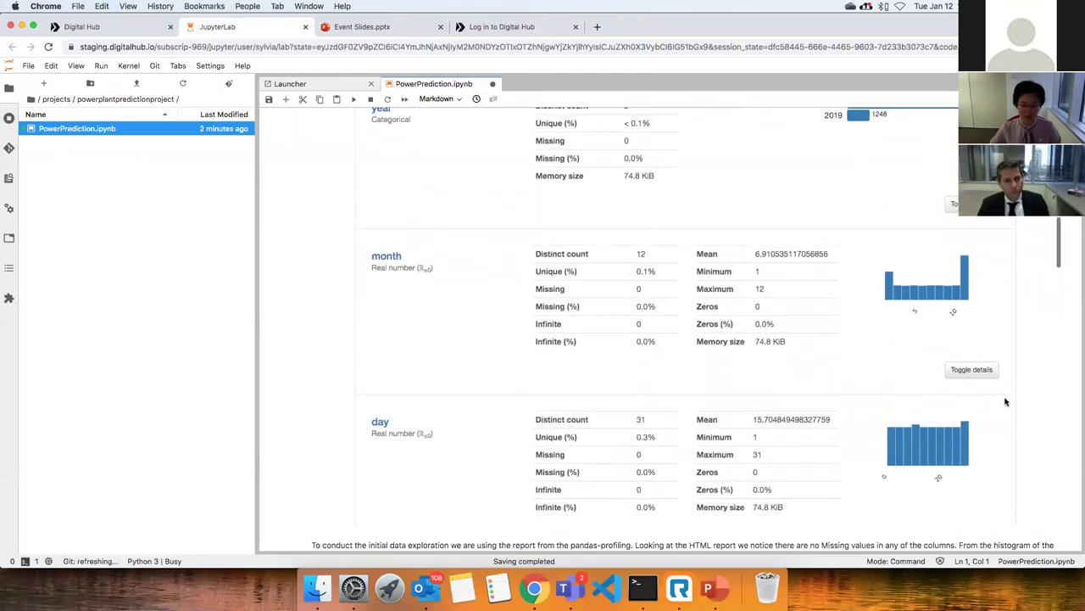
{"action": "scroll", "coordinate": [796, 407], "scroll_direction": "down", "scroll_amount": 4}
{"action": "scroll", "coordinate": [795, 407], "scroll_direction": "down", "scroll_amount": 13}
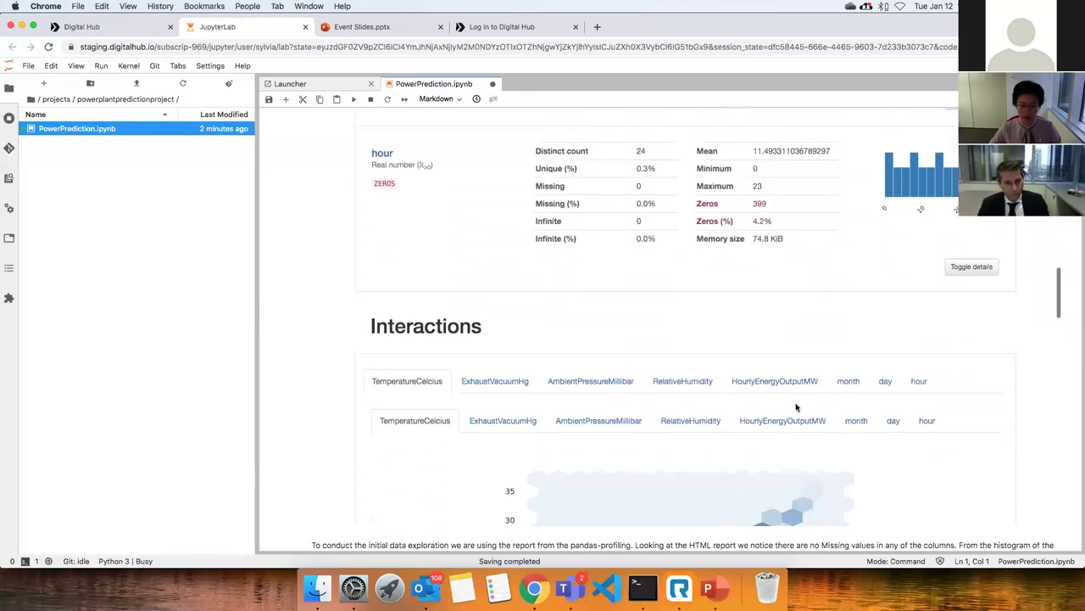
{"action": "scroll", "coordinate": [795, 407], "scroll_direction": "down", "scroll_amount": 5}
Switch the Interactions chart from ExhaustVacuumHg to AmbientPressureMillibar against TemperatureCelcius.
{"action": "scroll", "coordinate": [793, 405], "scroll_direction": "down", "scroll_amount": 4}
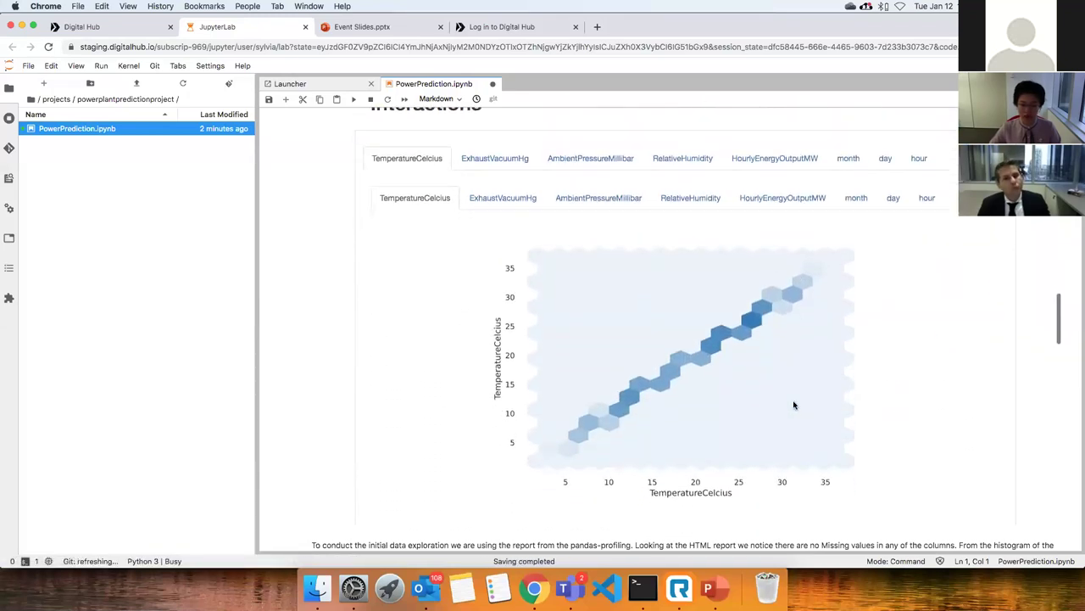
{"action": "left_click", "coordinate": [487, 198]}
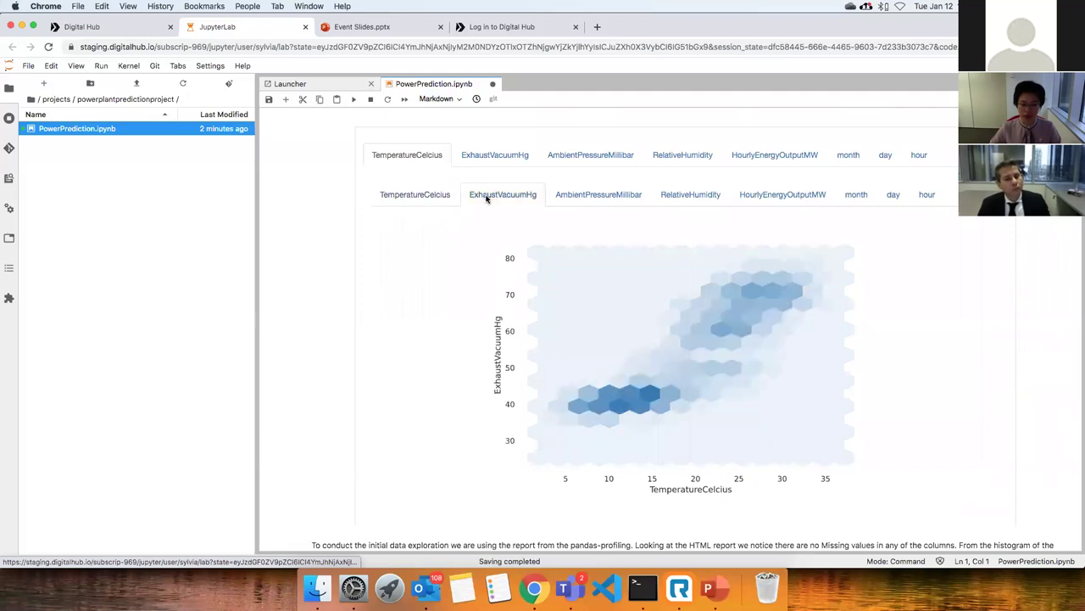
{"action": "left_click", "coordinate": [582, 200]}
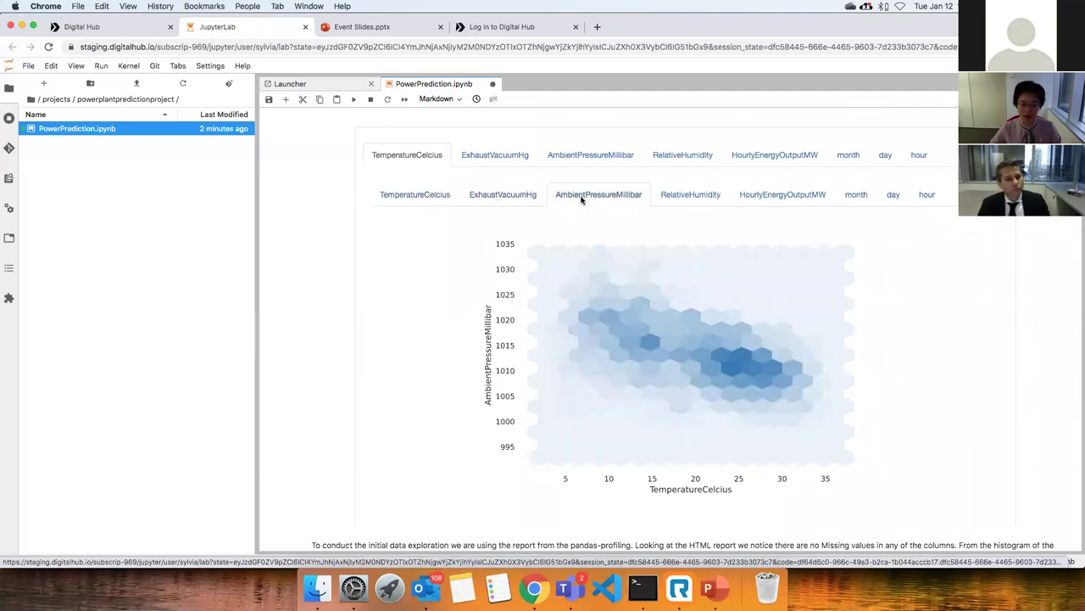
Scroll past Correlations, Missing values and Sample to the H2O connection on port 54321.
{"action": "scroll", "coordinate": [991, 366], "scroll_direction": "down", "scroll_amount": 5}
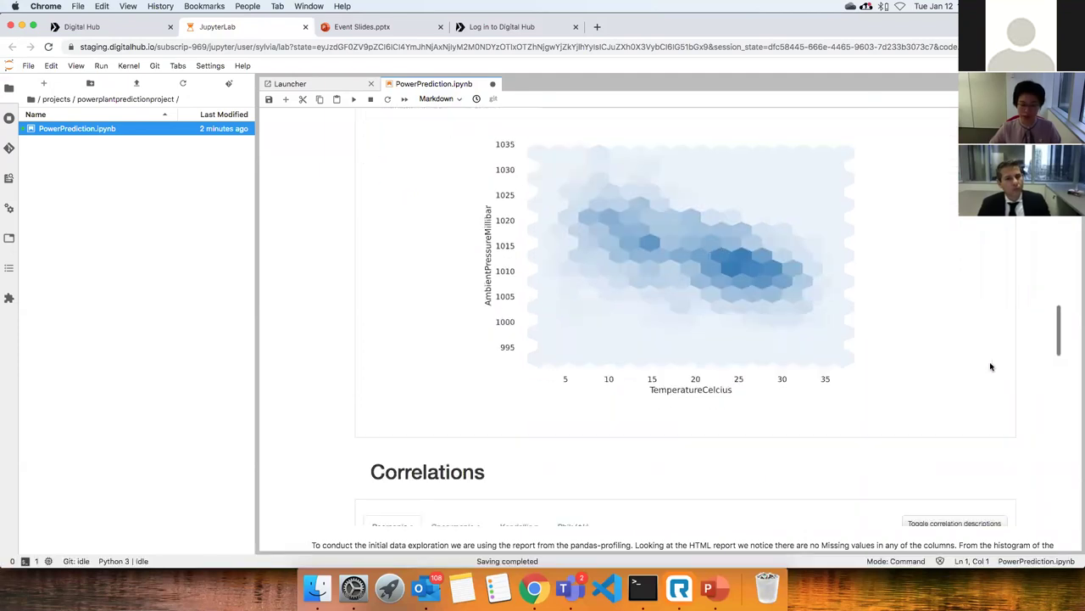
{"action": "scroll", "coordinate": [529, 325], "scroll_direction": "down", "scroll_amount": 4}
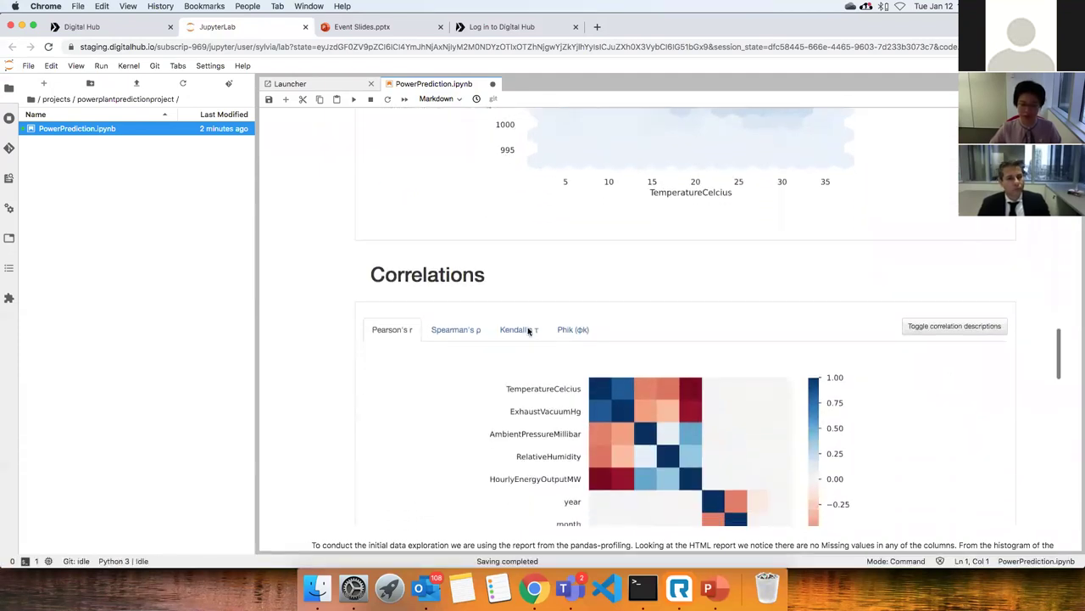
{"action": "scroll", "coordinate": [856, 435], "scroll_direction": "down", "scroll_amount": 4}
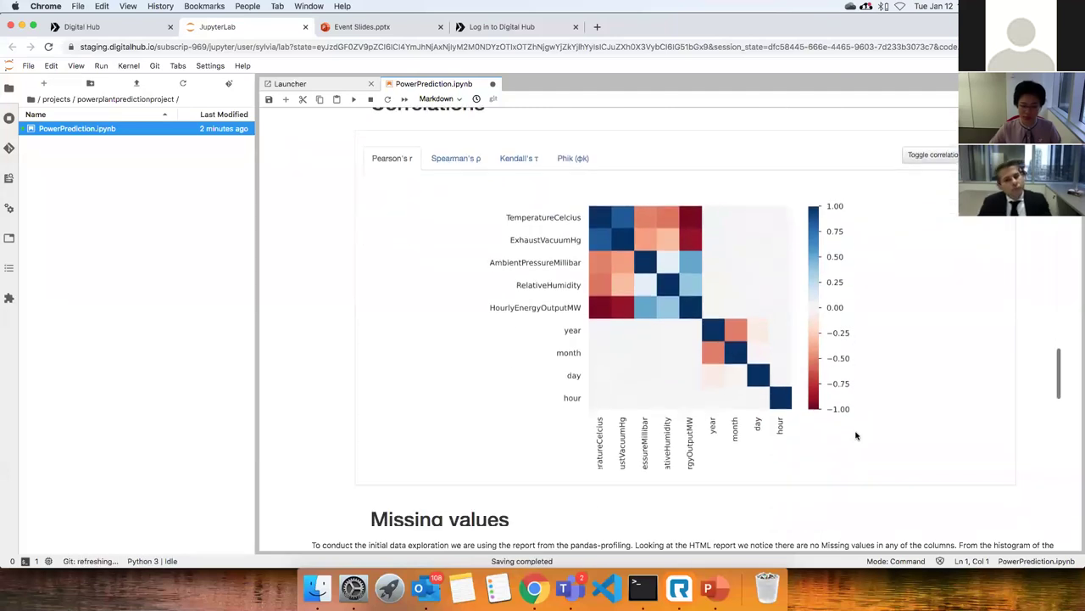
{"action": "scroll", "coordinate": [856, 435], "scroll_direction": "down", "scroll_amount": 8}
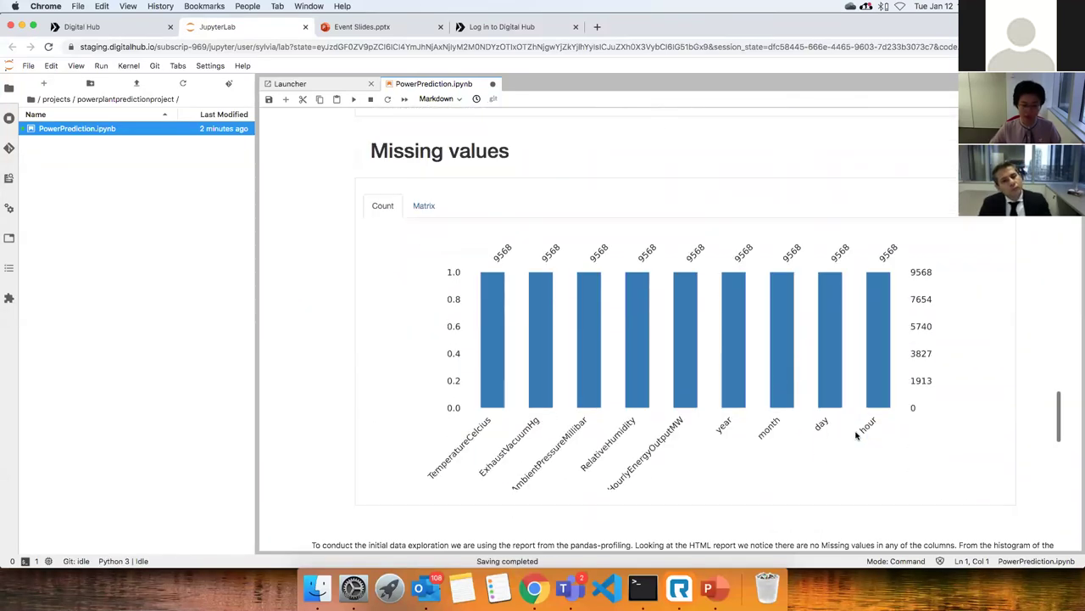
{"action": "scroll", "coordinate": [855, 435], "scroll_direction": "down", "scroll_amount": 10}
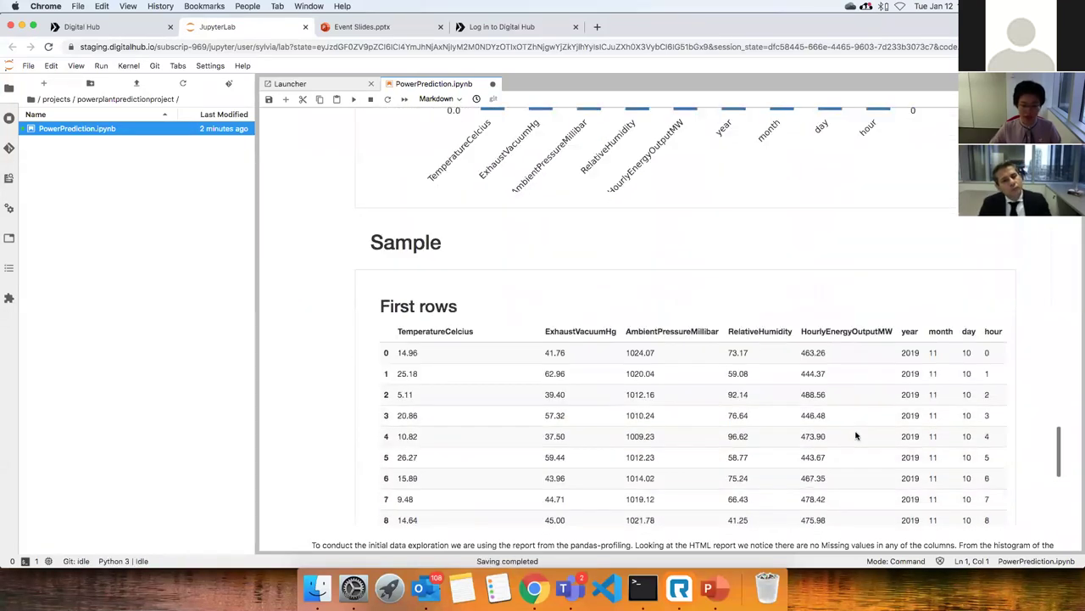
{"action": "scroll", "coordinate": [856, 435], "scroll_direction": "down", "scroll_amount": 8}
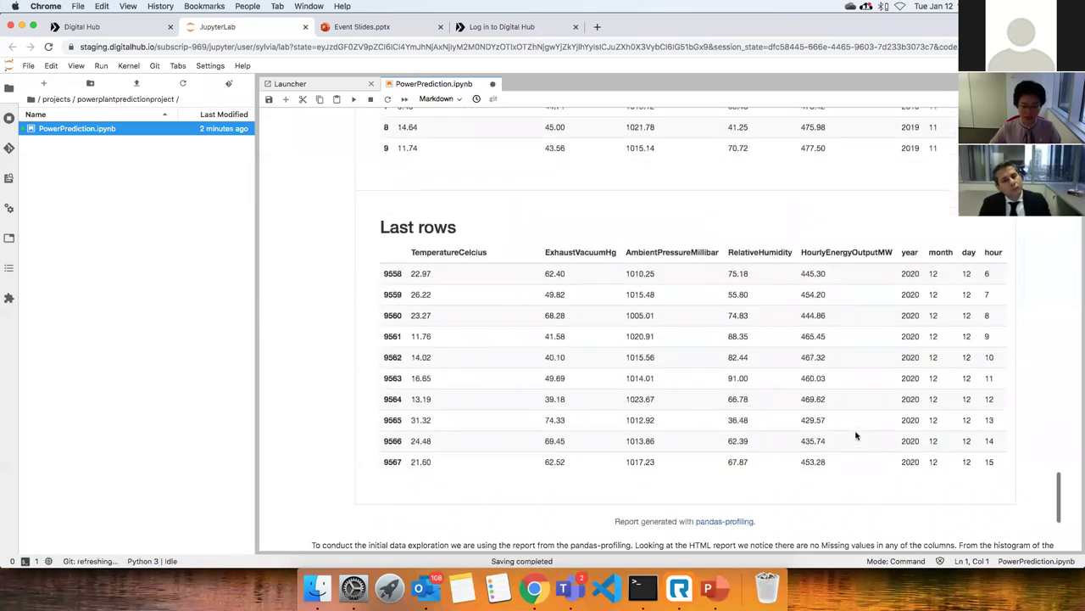
{"action": "scroll", "coordinate": [855, 435], "scroll_direction": "down", "scroll_amount": 8}
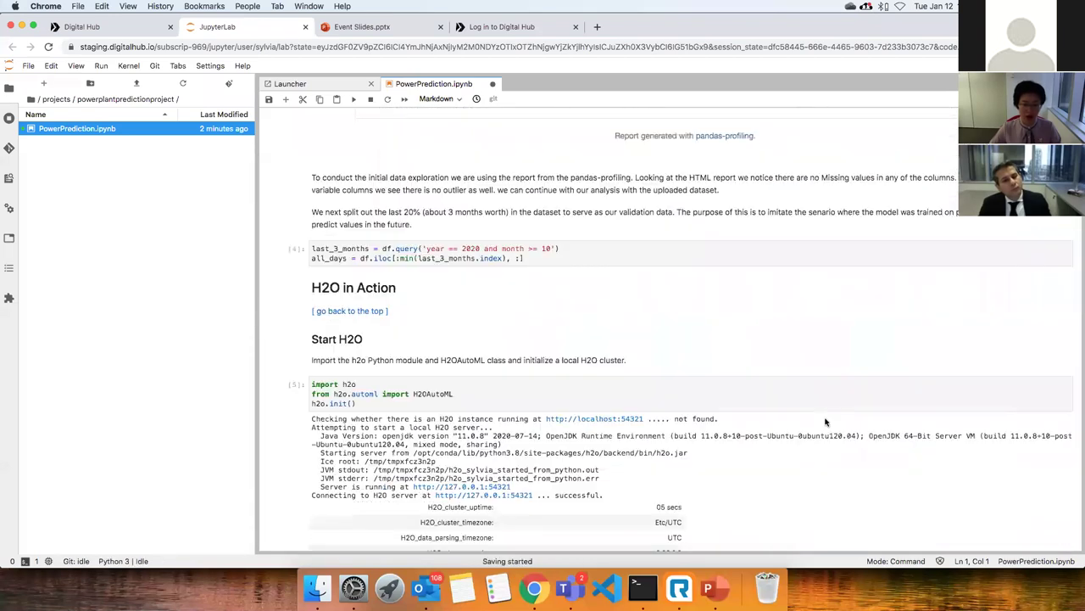
Scroll to the h2o.init() table showing the healthy H2O 3.32.0.2 cluster with 604 Mb free.
{"action": "scroll", "coordinate": [712, 384], "scroll_direction": "up", "scroll_amount": 2}
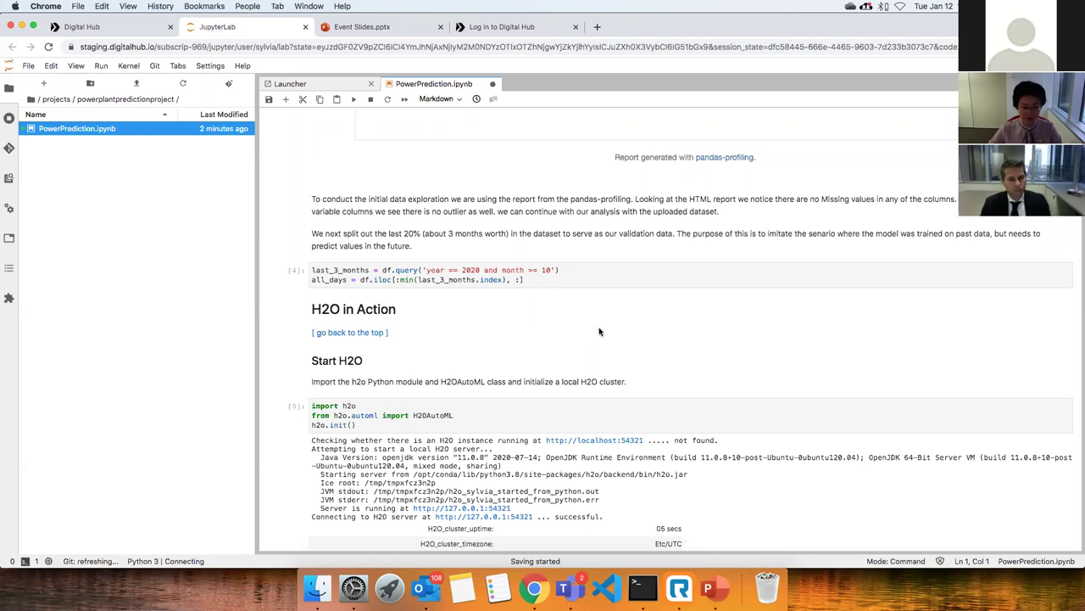
{"action": "scroll", "coordinate": [598, 332], "scroll_direction": "down", "scroll_amount": 5}
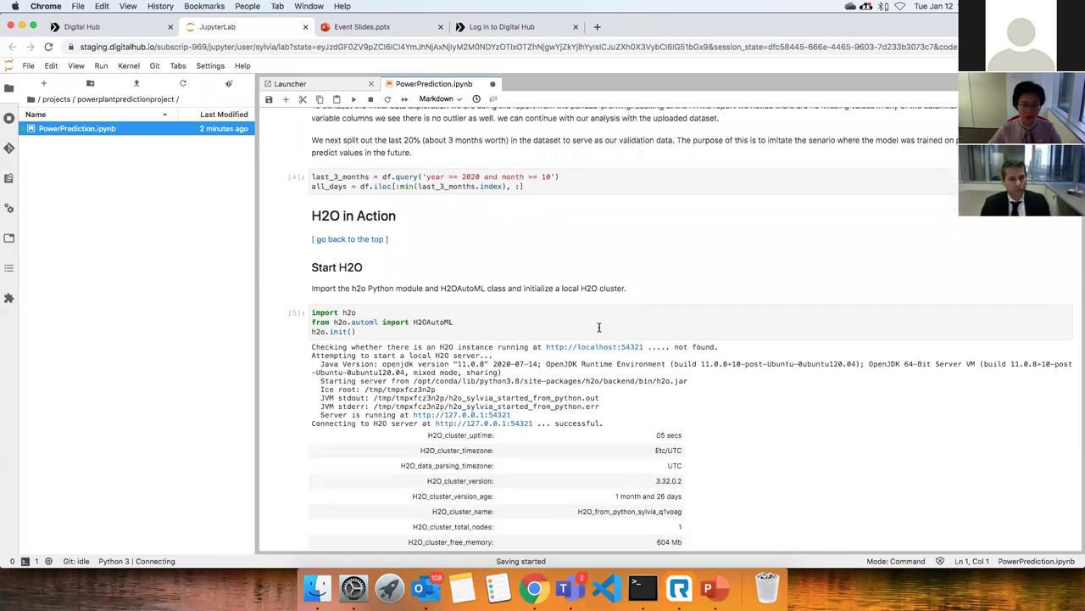
{"action": "scroll", "coordinate": [599, 332], "scroll_direction": "down", "scroll_amount": 1}
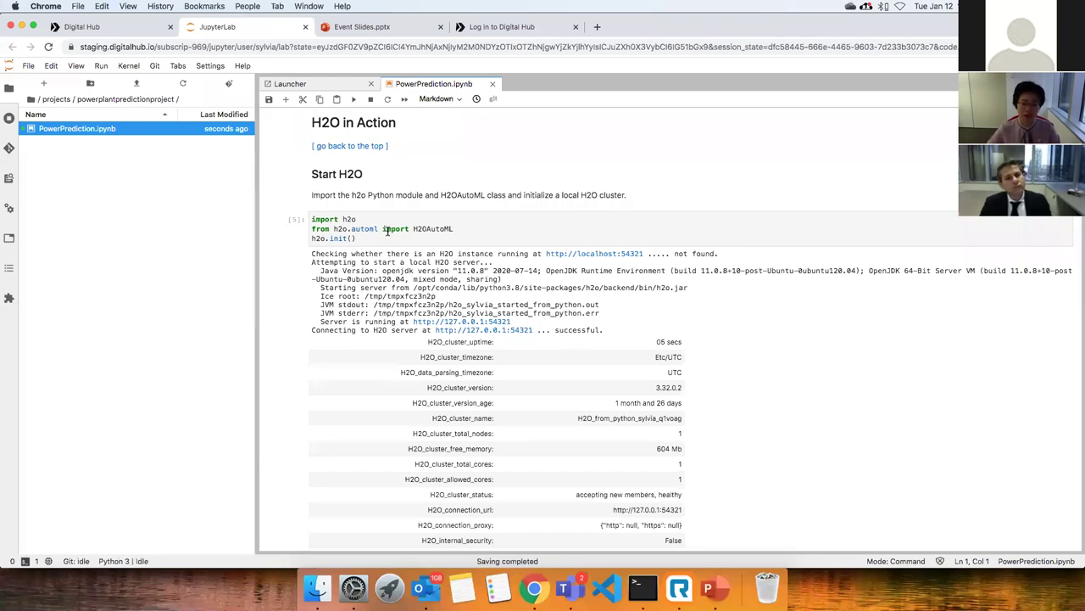
{"action": "scroll", "coordinate": [678, 318], "scroll_direction": "down", "scroll_amount": 5}
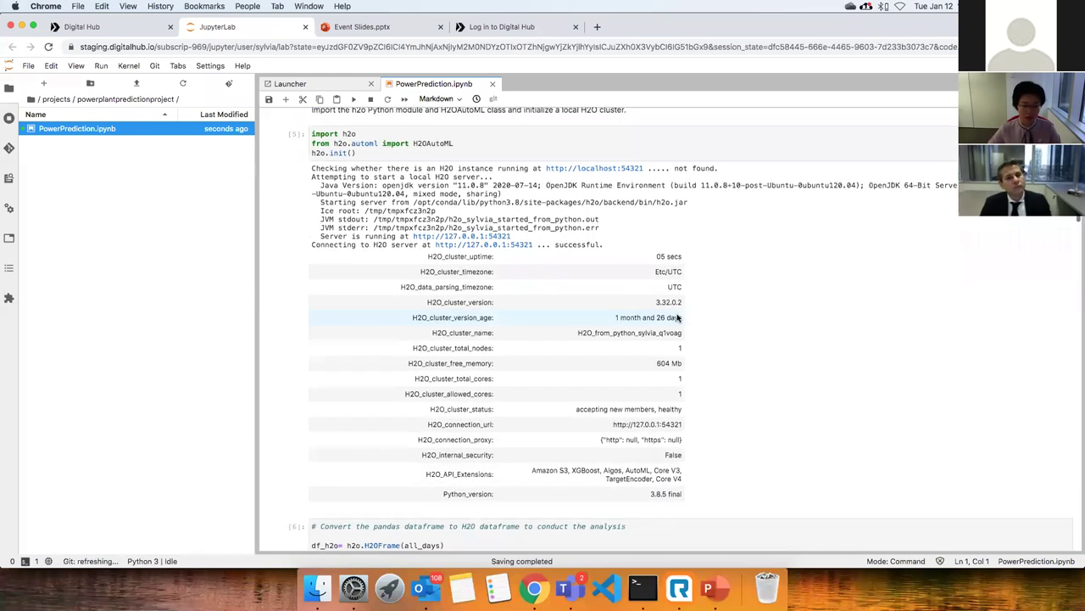
Scroll through the H2OFrame conversion and 6281/1543 split to the finished AutoML run and Leaderboard.
{"action": "scroll", "coordinate": [678, 318], "scroll_direction": "down", "scroll_amount": 4}
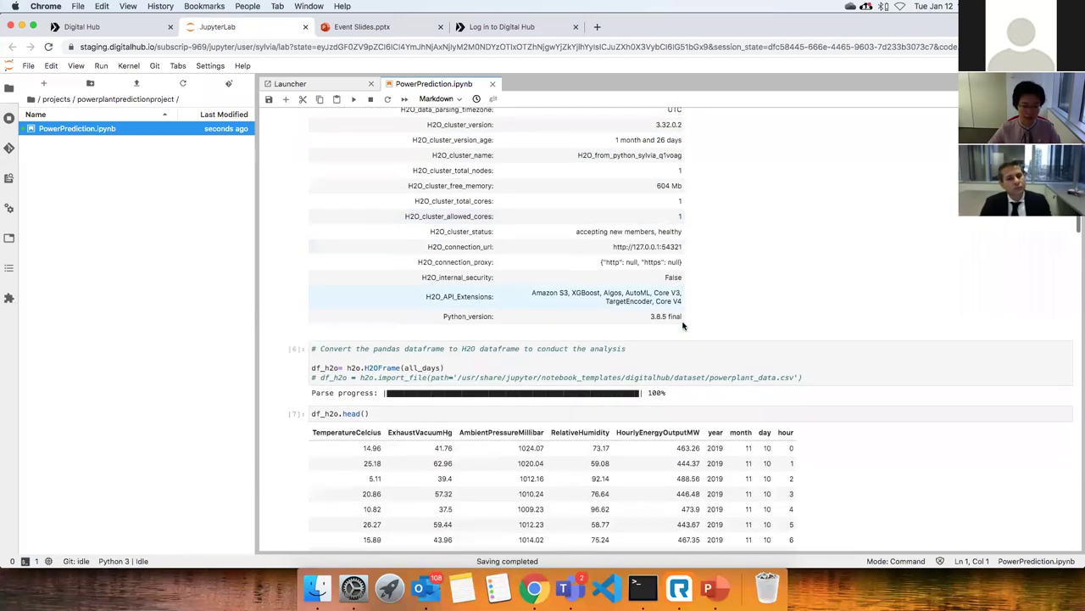
{"action": "scroll", "coordinate": [676, 325], "scroll_direction": "down", "scroll_amount": 1}
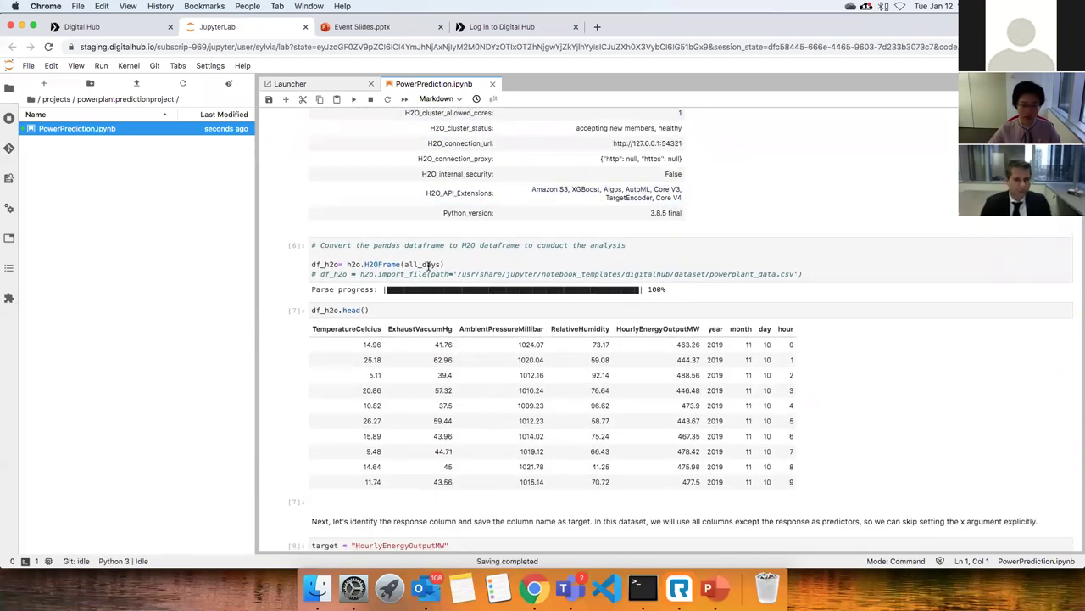
{"action": "scroll", "coordinate": [449, 320], "scroll_direction": "down", "scroll_amount": 3}
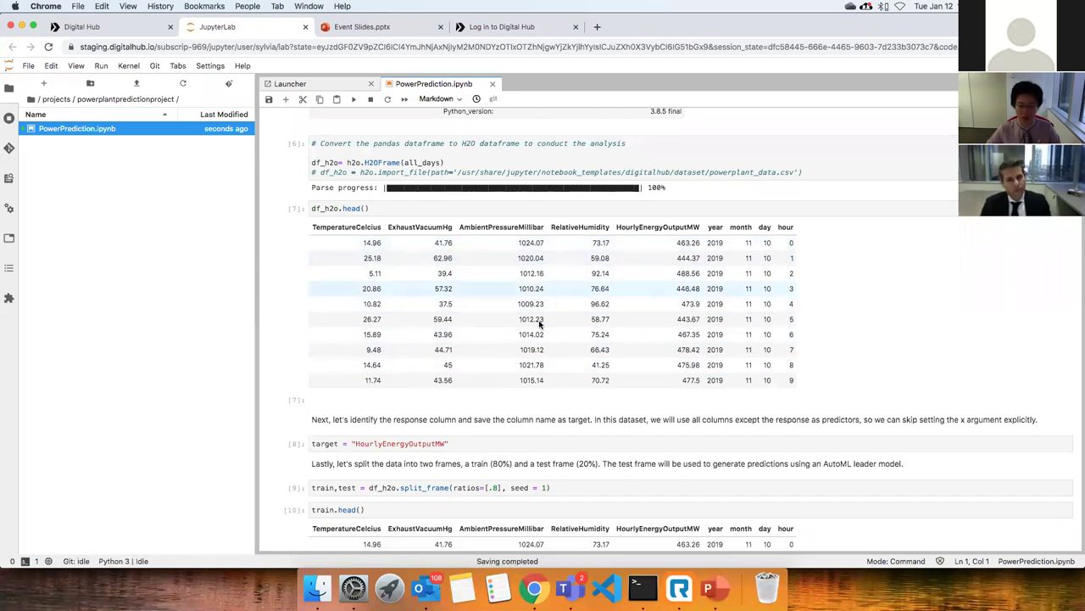
{"action": "scroll", "coordinate": [539, 323], "scroll_direction": "down", "scroll_amount": 5}
{"action": "scroll", "coordinate": [578, 343], "scroll_direction": "down", "scroll_amount": 1}
{"action": "scroll", "coordinate": [508, 322], "scroll_direction": "up", "scroll_amount": 2}
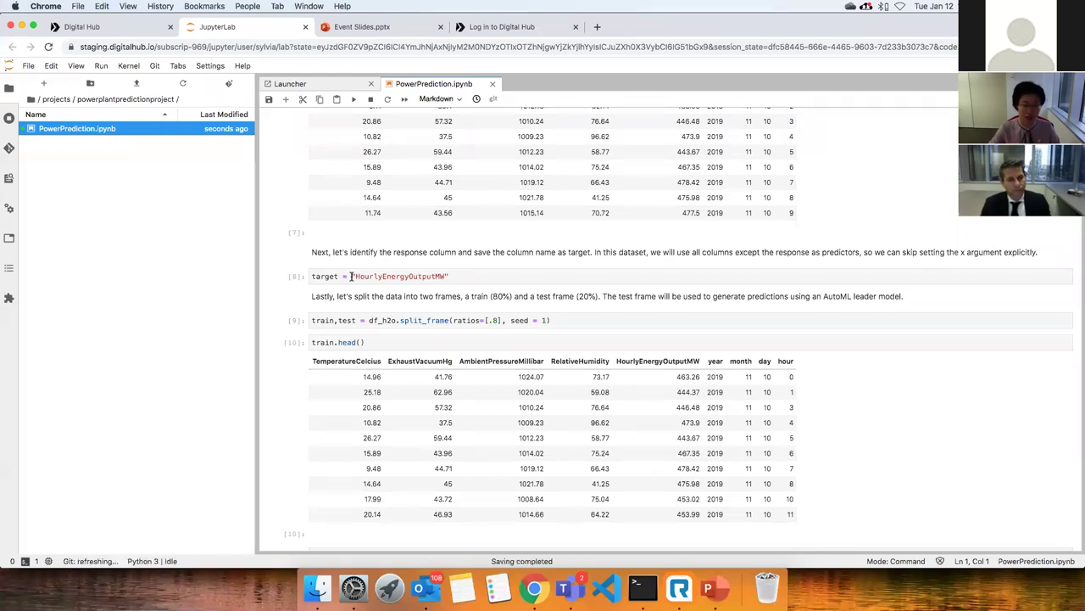
{"action": "scroll", "coordinate": [358, 277], "scroll_direction": "down", "scroll_amount": 3}
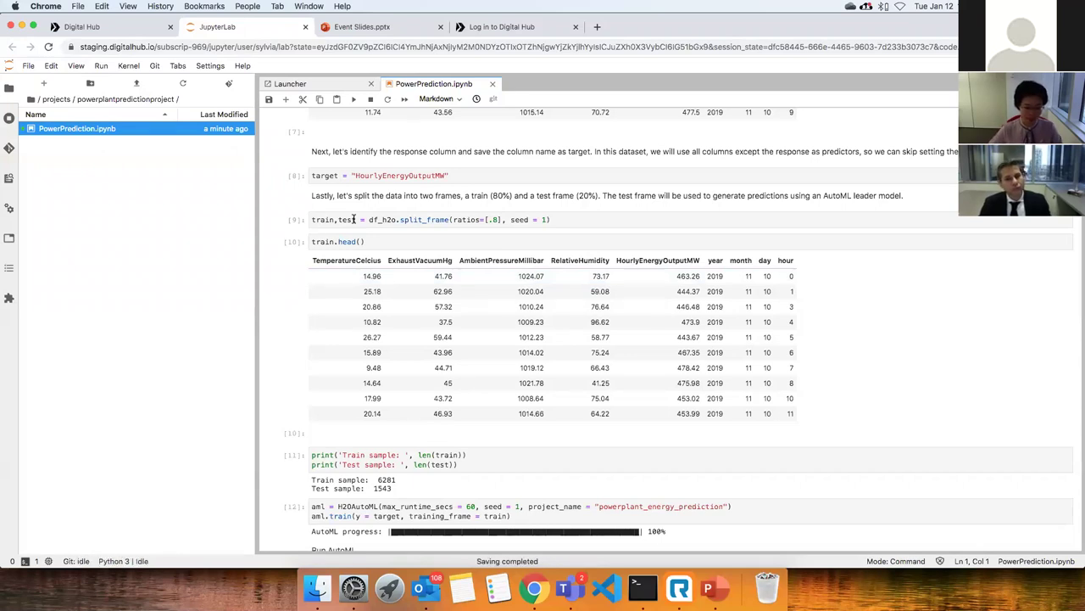
{"action": "scroll", "coordinate": [354, 219], "scroll_direction": "down", "scroll_amount": 3}
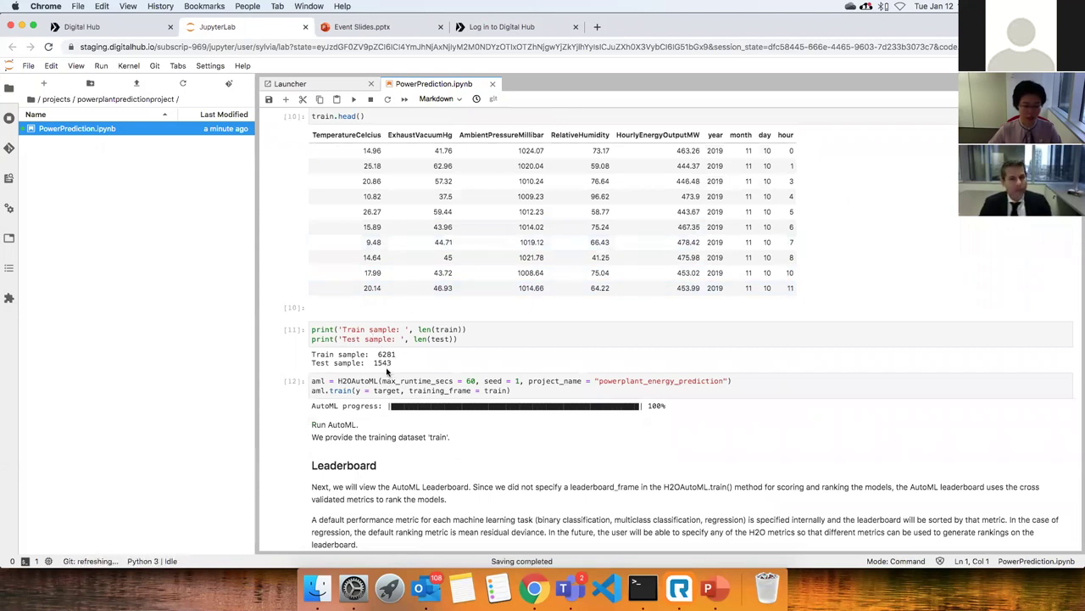
{"action": "scroll", "coordinate": [490, 381], "scroll_direction": "down", "scroll_amount": 2}
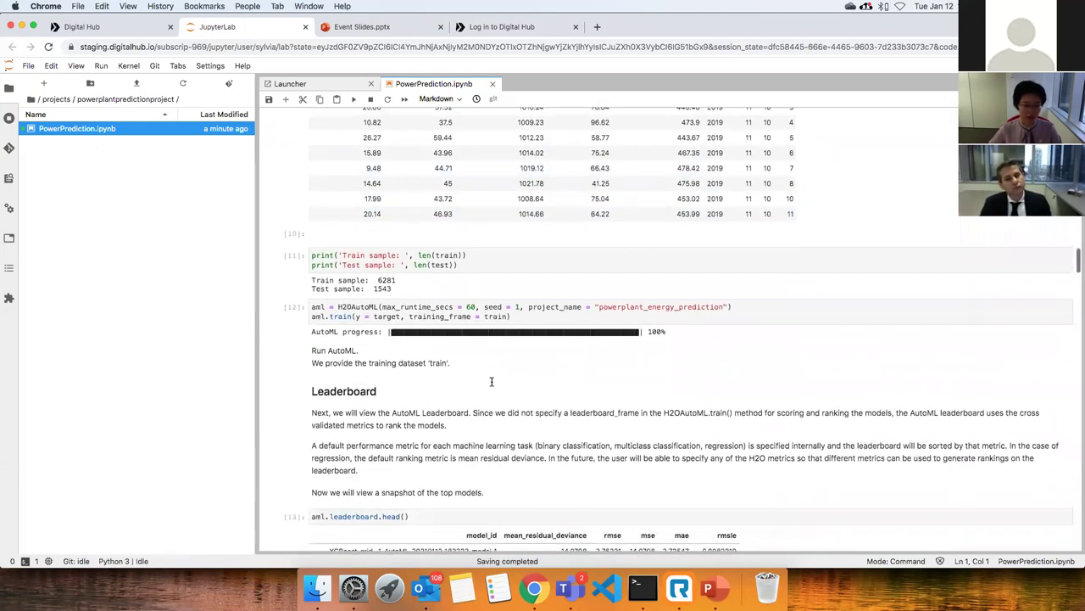
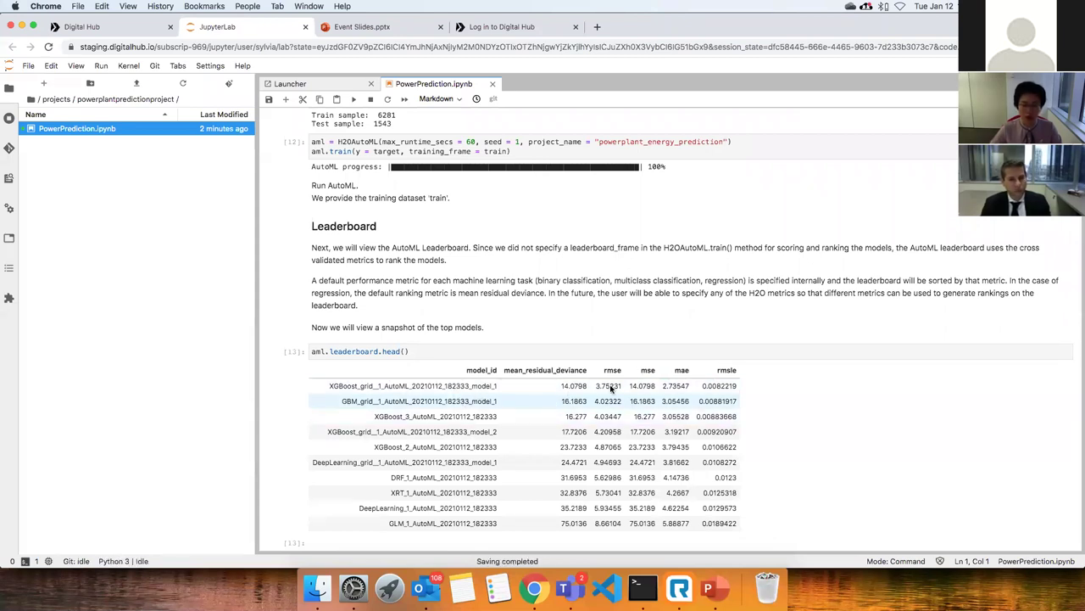
Scroll past the leaderboard to the aml.leader cell naming the XGBoost grid model_1 leader.
{"action": "scroll", "coordinate": [735, 434], "scroll_direction": "down", "scroll_amount": 1}
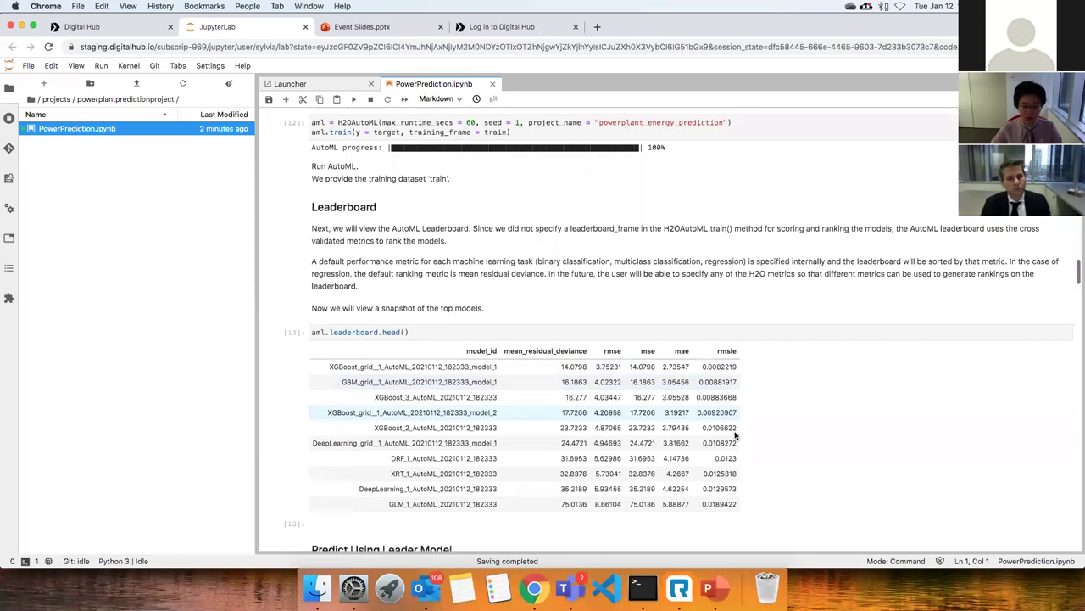
{"action": "scroll", "coordinate": [735, 434], "scroll_direction": "down", "scroll_amount": 2}
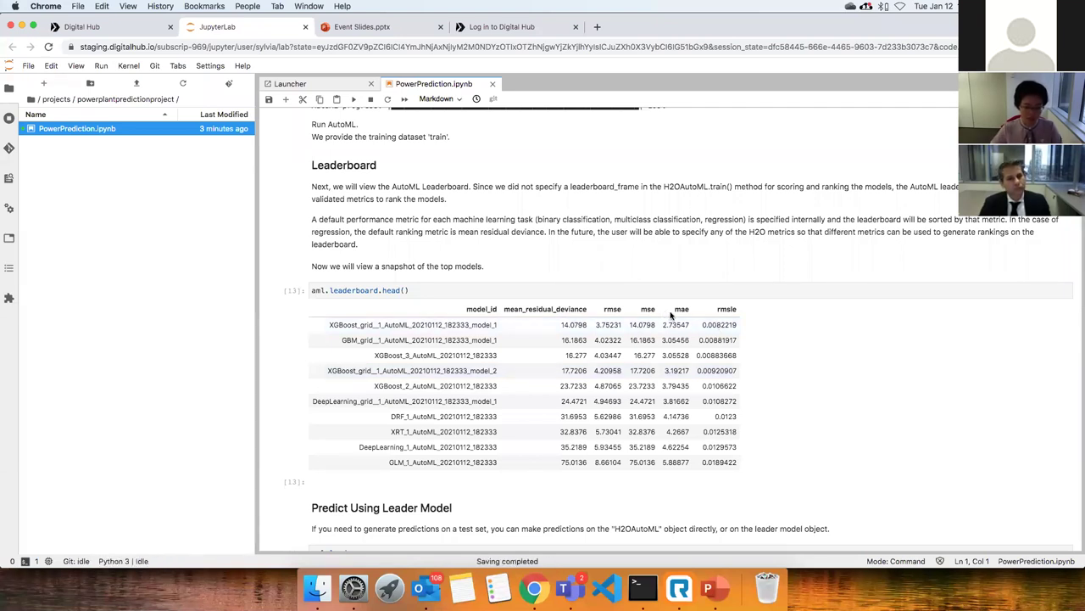
{"action": "scroll", "coordinate": [673, 315], "scroll_direction": "down", "scroll_amount": 2}
{"action": "scroll", "coordinate": [673, 315], "scroll_direction": "down", "scroll_amount": 4}
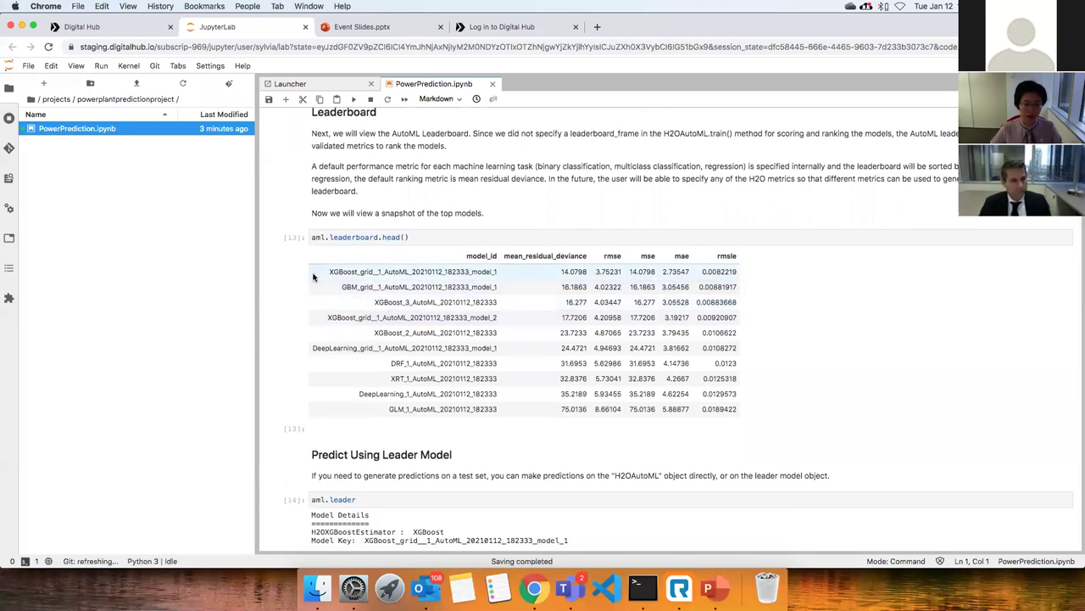
Scroll to the leader's Model Summary showing 45 trees, training MSE 0.4173 and cross-validation MSE 14.0798.
{"action": "scroll", "coordinate": [714, 296], "scroll_direction": "down", "scroll_amount": 10}
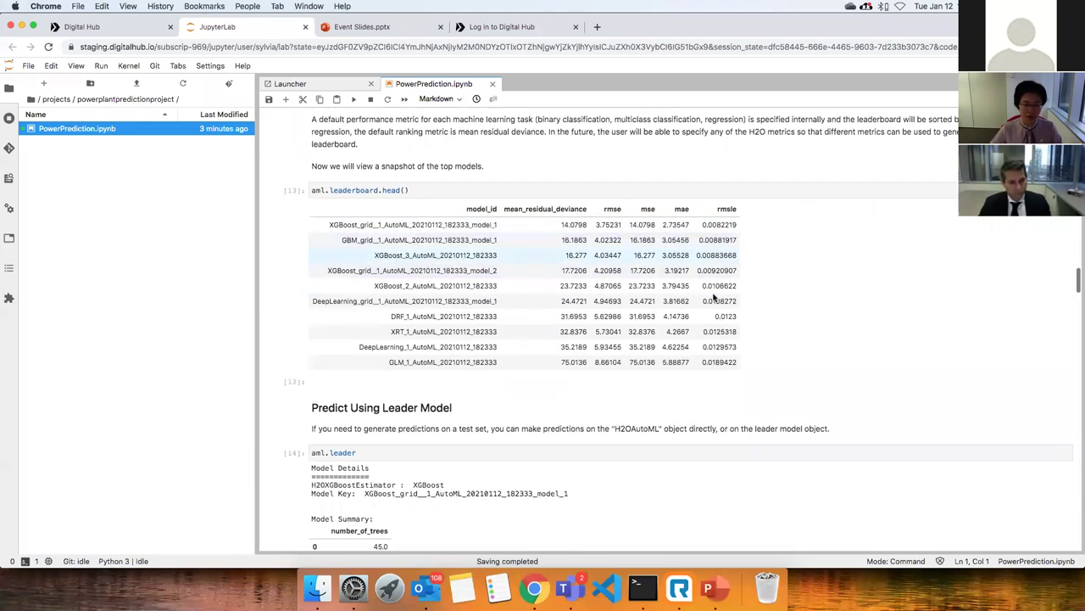
{"action": "scroll", "coordinate": [714, 297], "scroll_direction": "down", "scroll_amount": 15}
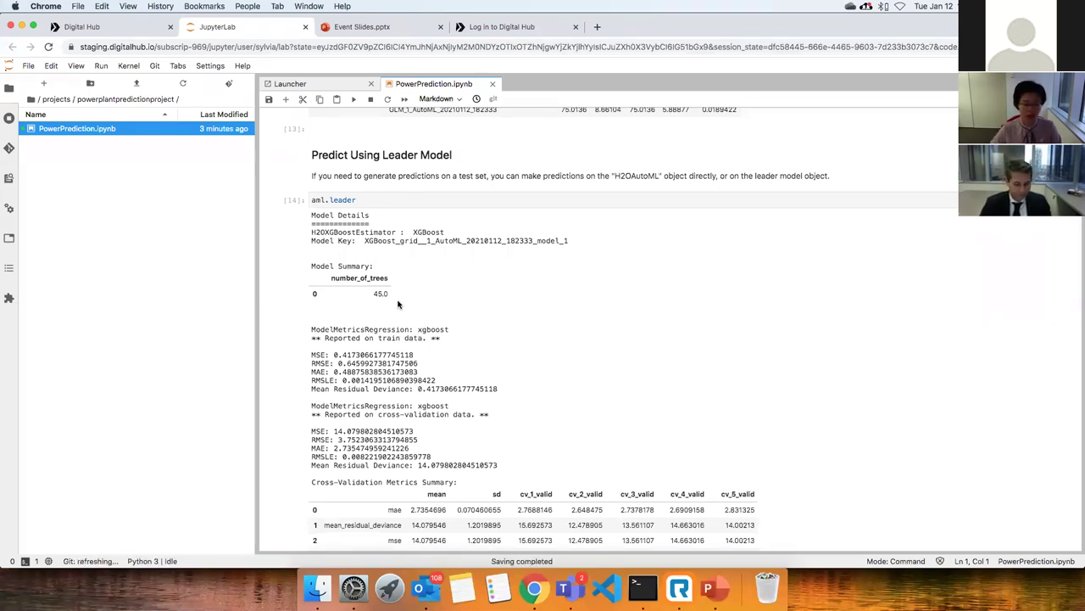
Scroll past Cross-Validation Metrics and Scoring History to the Variable Importances table, led by TemperatureCelcius.
{"action": "scroll", "coordinate": [432, 314], "scroll_direction": "down", "scroll_amount": 3}
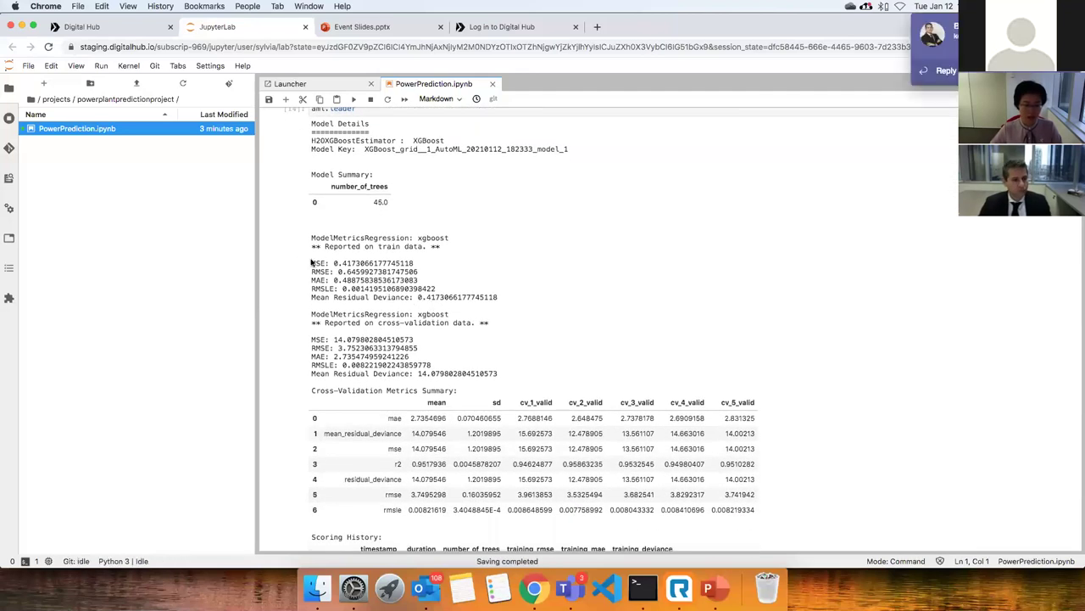
{"action": "scroll", "coordinate": [449, 303], "scroll_direction": "down", "scroll_amount": 2}
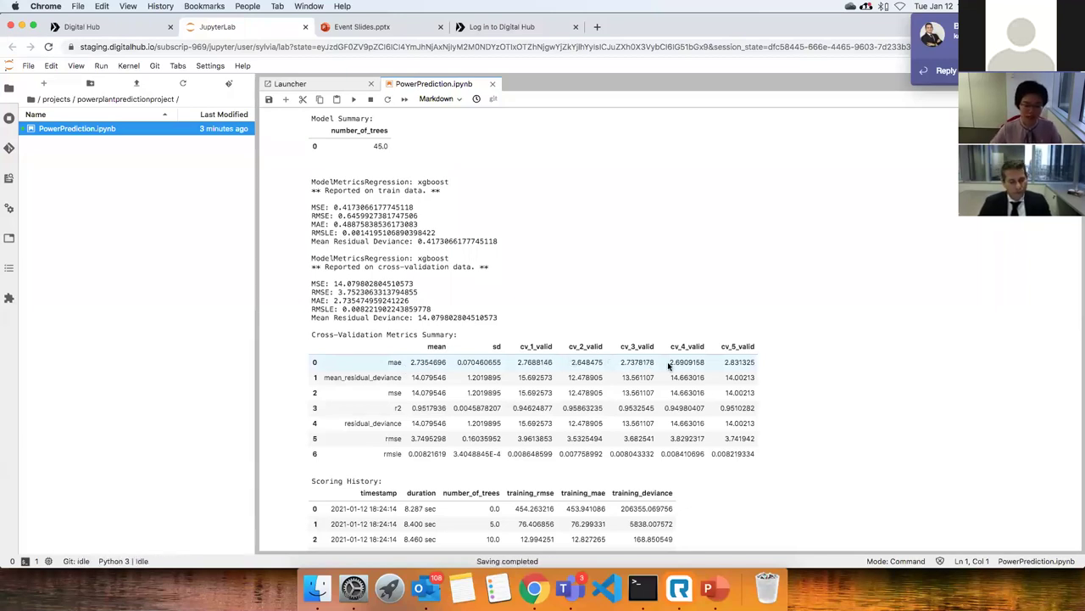
{"action": "scroll", "coordinate": [636, 388], "scroll_direction": "down", "scroll_amount": 1}
{"action": "scroll", "coordinate": [636, 388], "scroll_direction": "down", "scroll_amount": 5}
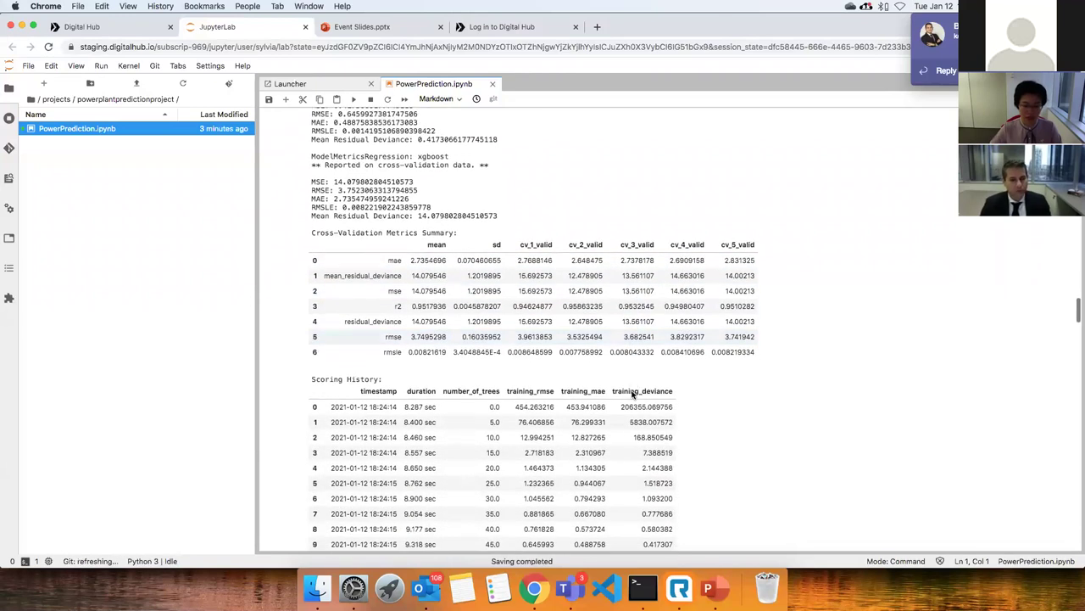
{"action": "scroll", "coordinate": [388, 379], "scroll_direction": "down", "scroll_amount": 6}
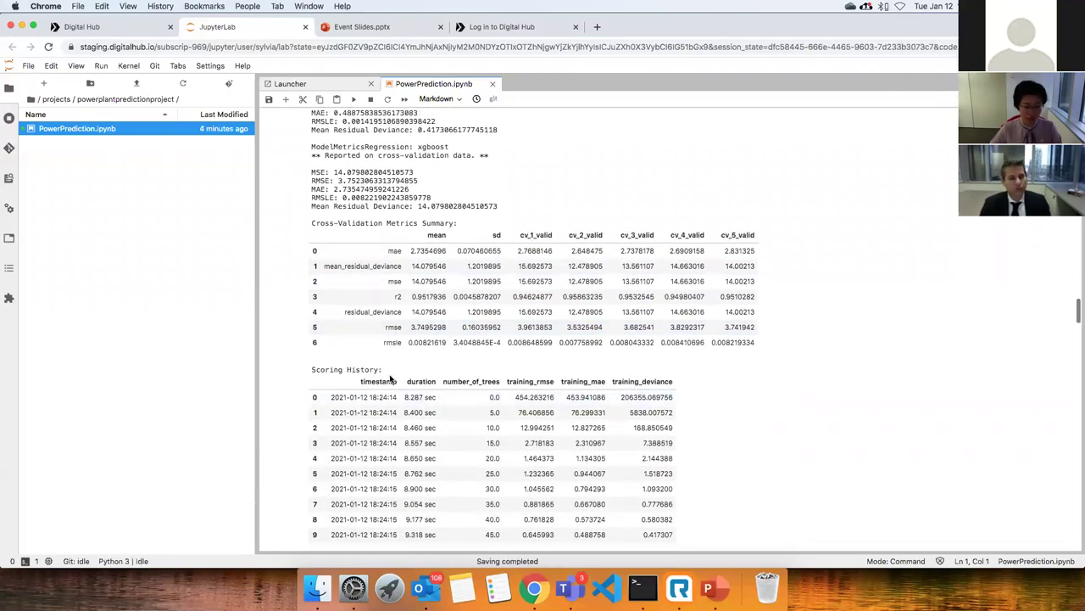
{"action": "scroll", "coordinate": [392, 378], "scroll_direction": "down", "scroll_amount": 8}
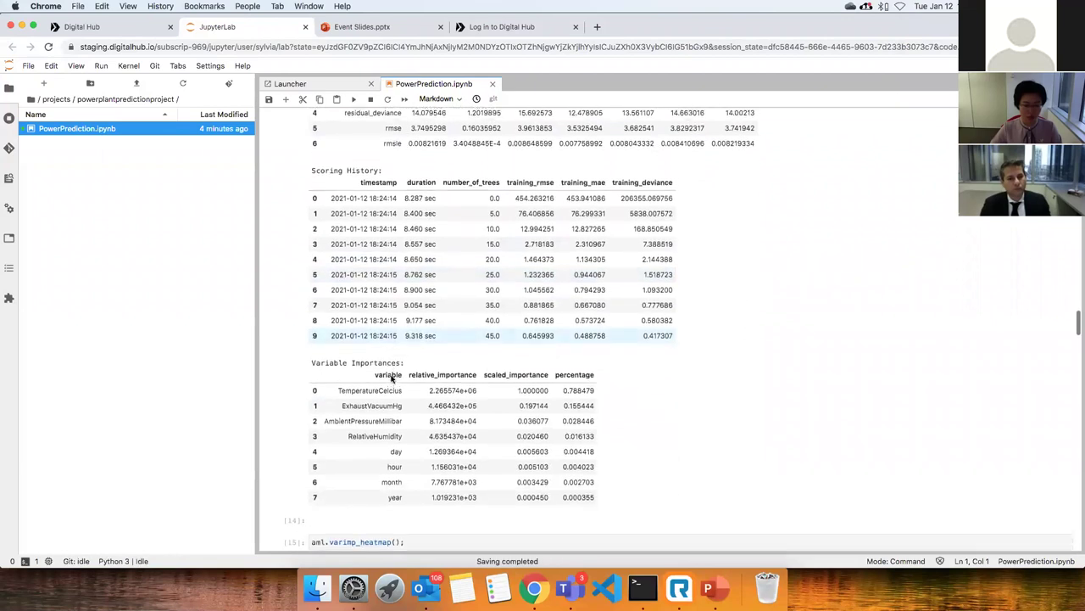
{"action": "scroll", "coordinate": [392, 378], "scroll_direction": "down", "scroll_amount": 1}
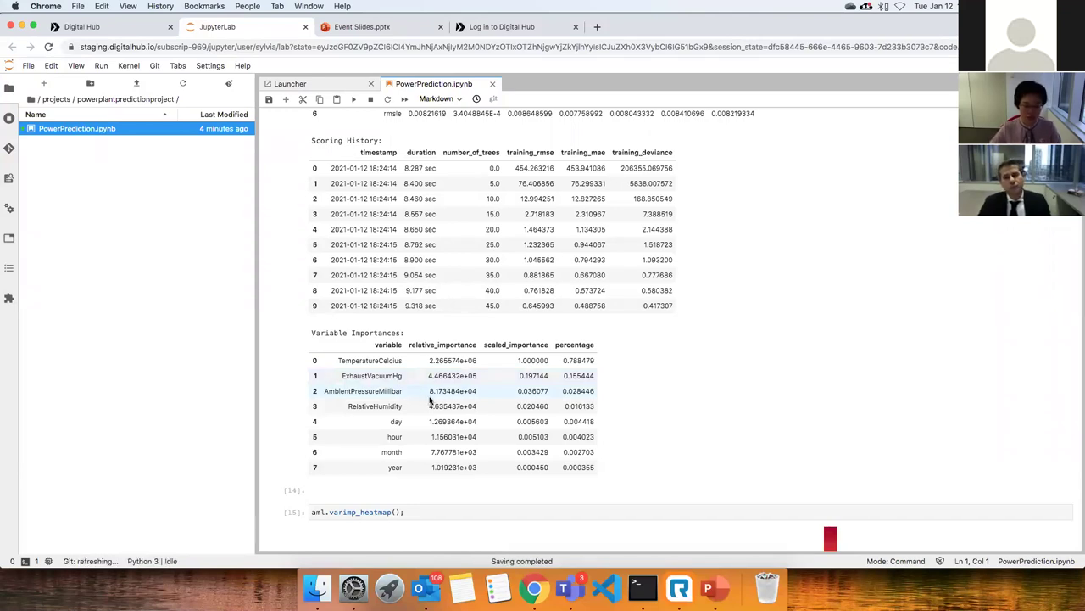
Scroll to the full aml.varimp_heatmap() output, where TemperatureCelcius dominates across models.
{"action": "scroll", "coordinate": [472, 377], "scroll_direction": "down", "scroll_amount": 3}
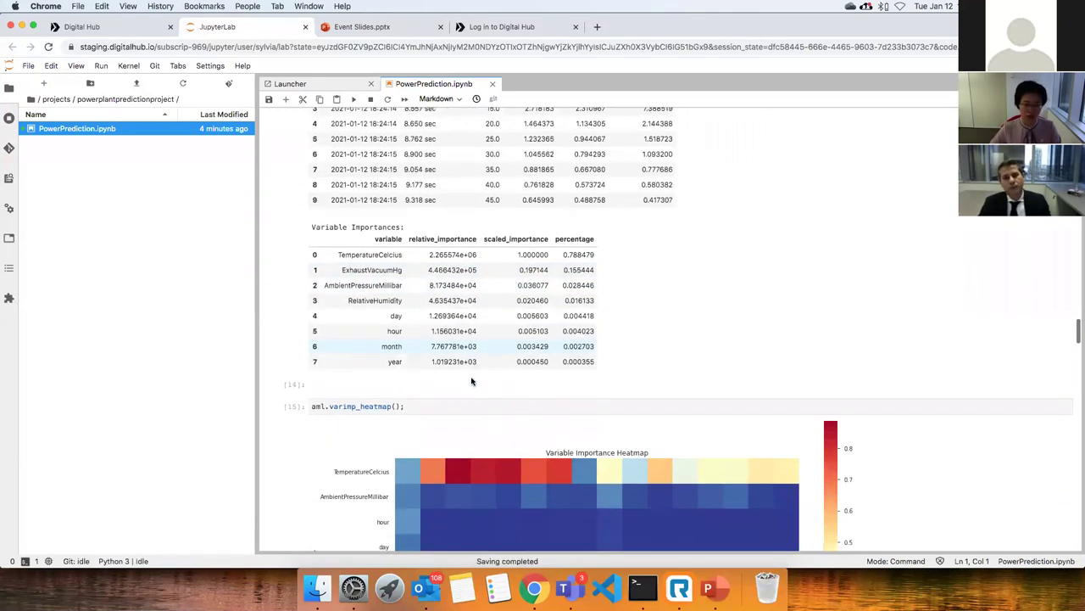
{"action": "scroll", "coordinate": [473, 381], "scroll_direction": "down", "scroll_amount": 3}
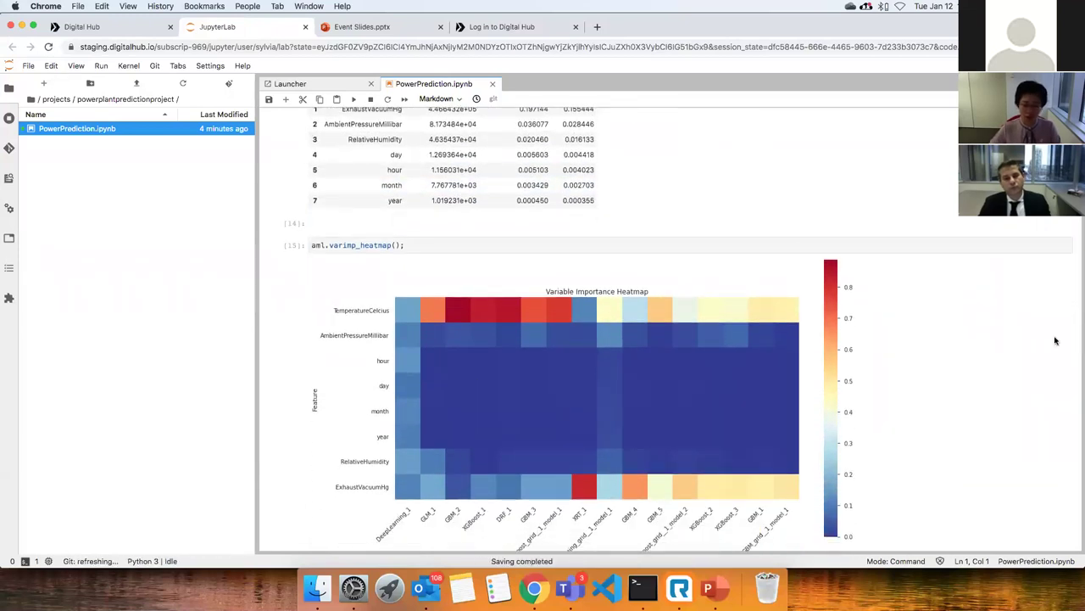
{"action": "scroll", "coordinate": [850, 432], "scroll_direction": "down", "scroll_amount": 2}
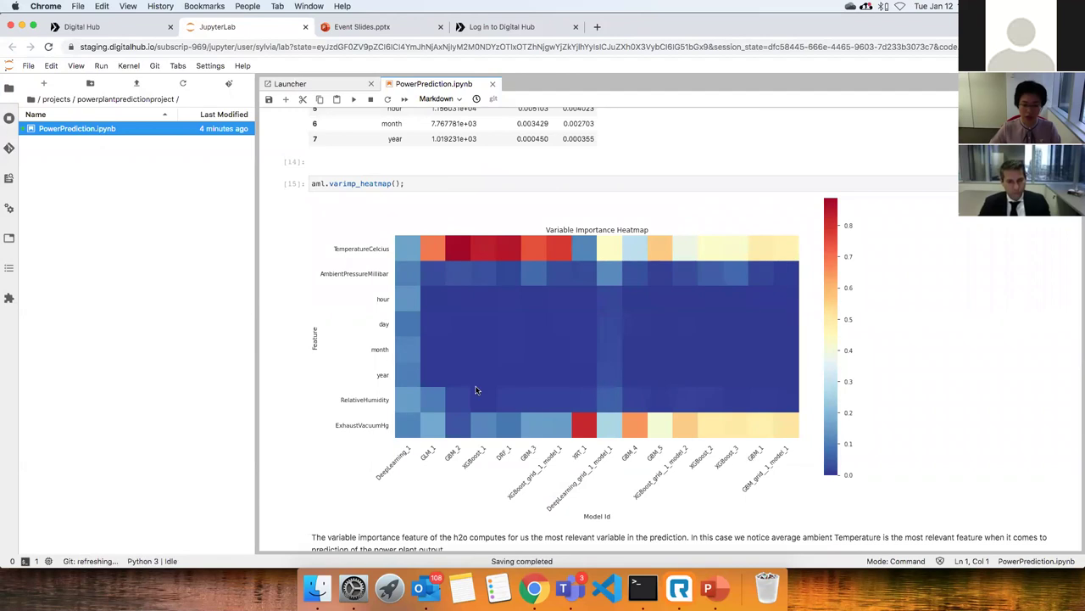
{"action": "scroll", "coordinate": [625, 430], "scroll_direction": "down", "scroll_amount": 3}
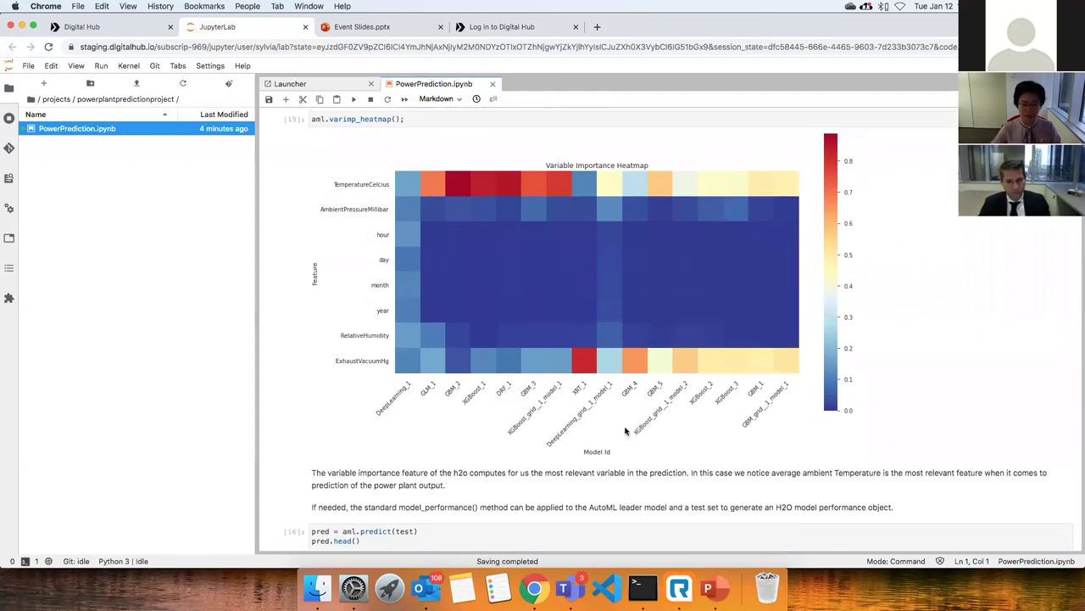
Scroll to the pred.head() test predictions (485.658, 476.619, 465.678) and the model_performance(test) output.
{"action": "scroll", "coordinate": [625, 431], "scroll_direction": "down", "scroll_amount": 3}
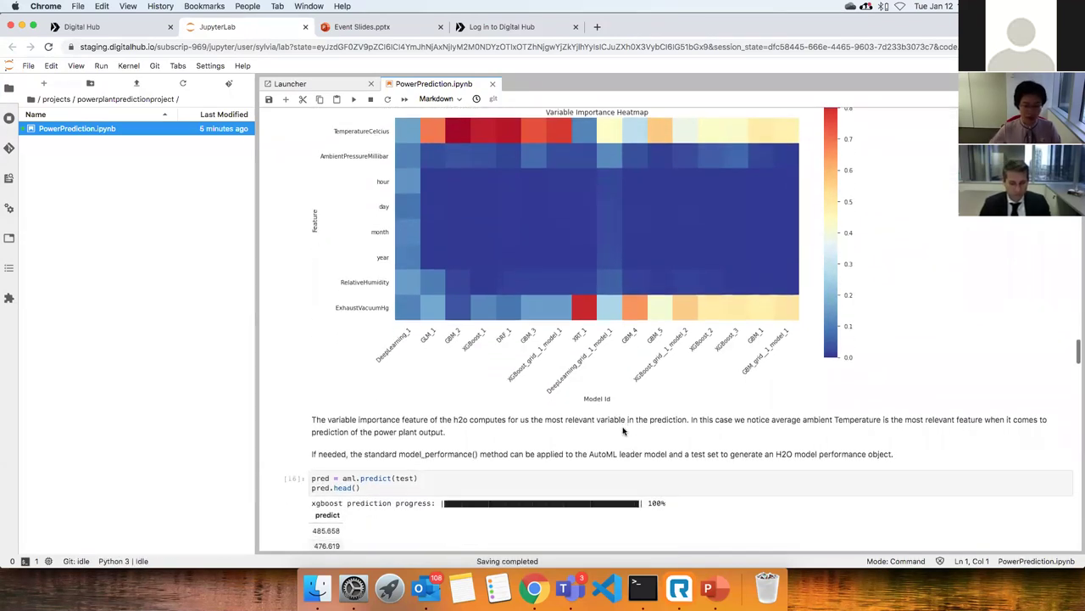
{"action": "scroll", "coordinate": [623, 431], "scroll_direction": "up", "scroll_amount": 1}
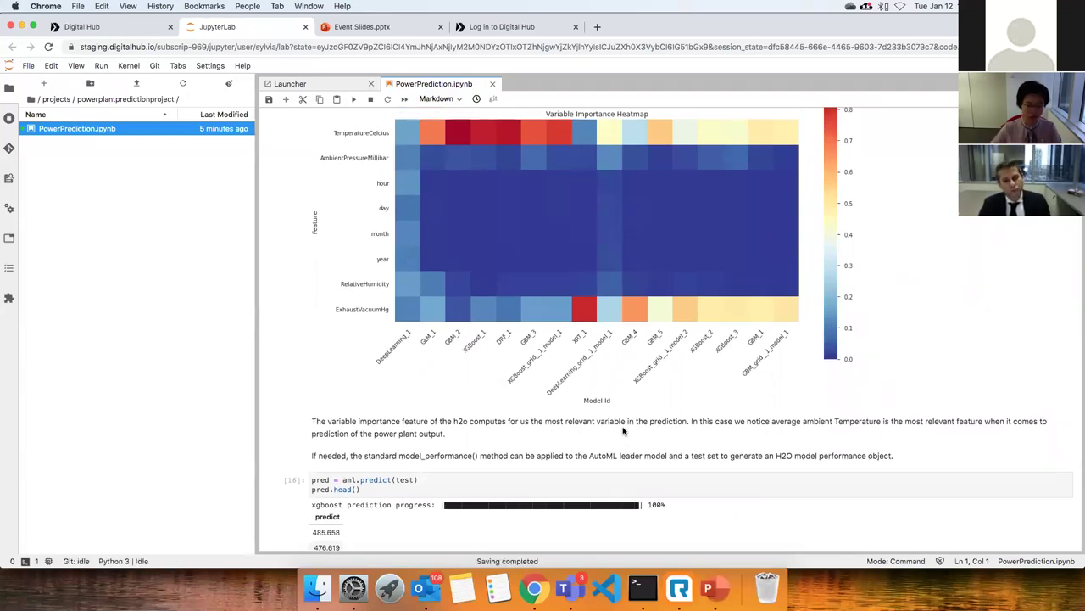
{"action": "scroll", "coordinate": [623, 431], "scroll_direction": "down", "scroll_amount": 4}
{"action": "scroll", "coordinate": [621, 431], "scroll_direction": "down", "scroll_amount": 2}
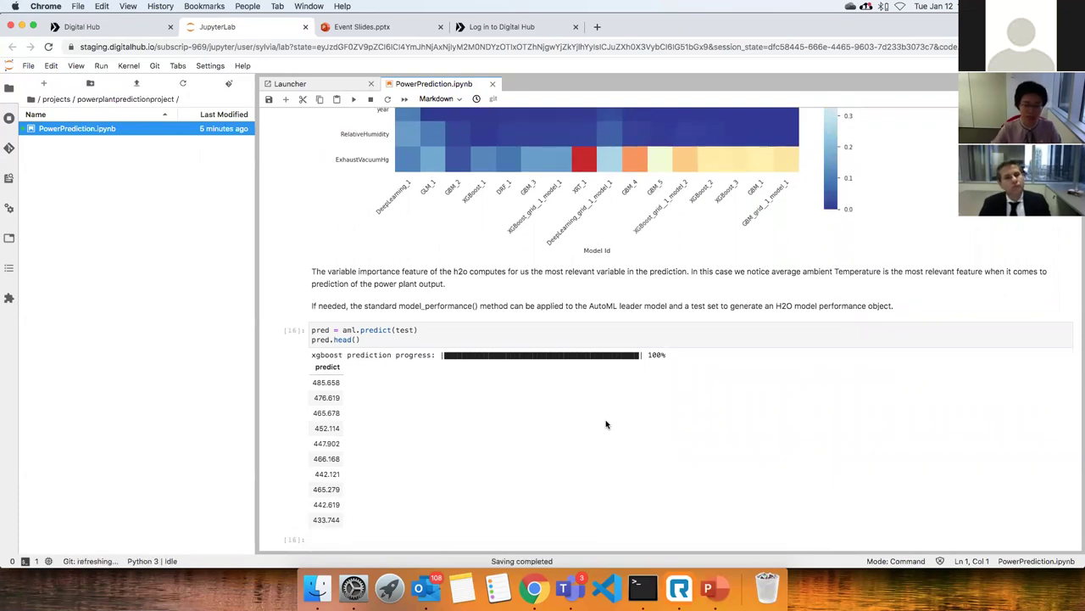
{"action": "scroll", "coordinate": [423, 405], "scroll_direction": "down", "scroll_amount": 3}
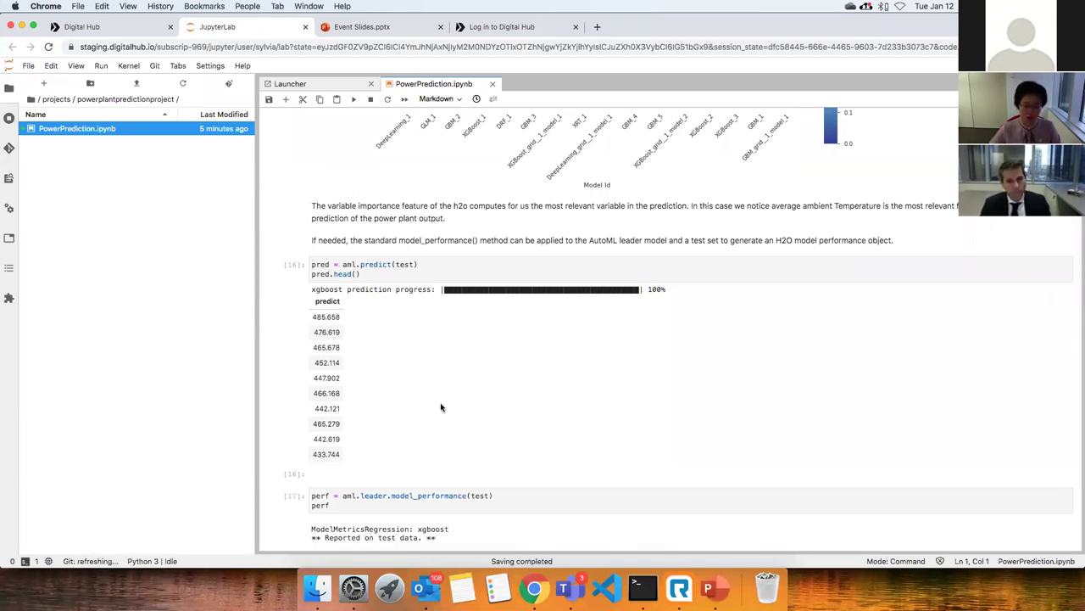
{"action": "scroll", "coordinate": [441, 406], "scroll_direction": "down", "scroll_amount": 3}
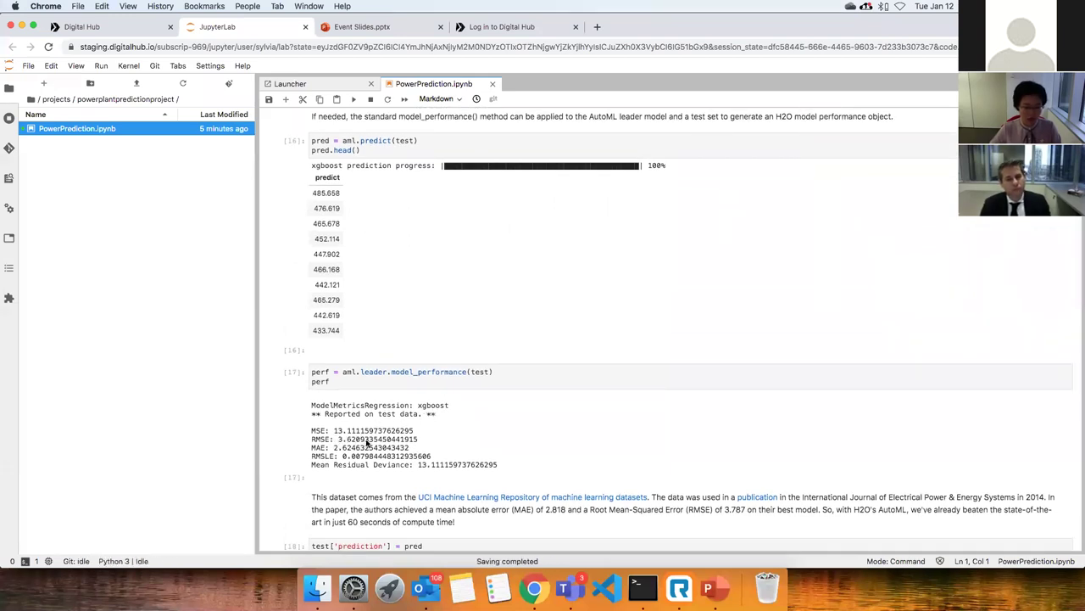
Highlight the test RMSE 3.621, then the MAE 2.625, in the performance output.
{"action": "double_click", "coordinate": [338, 440]}
{"action": "left_click_drag", "start_coordinate": [333, 448], "coordinate": [408, 451]}
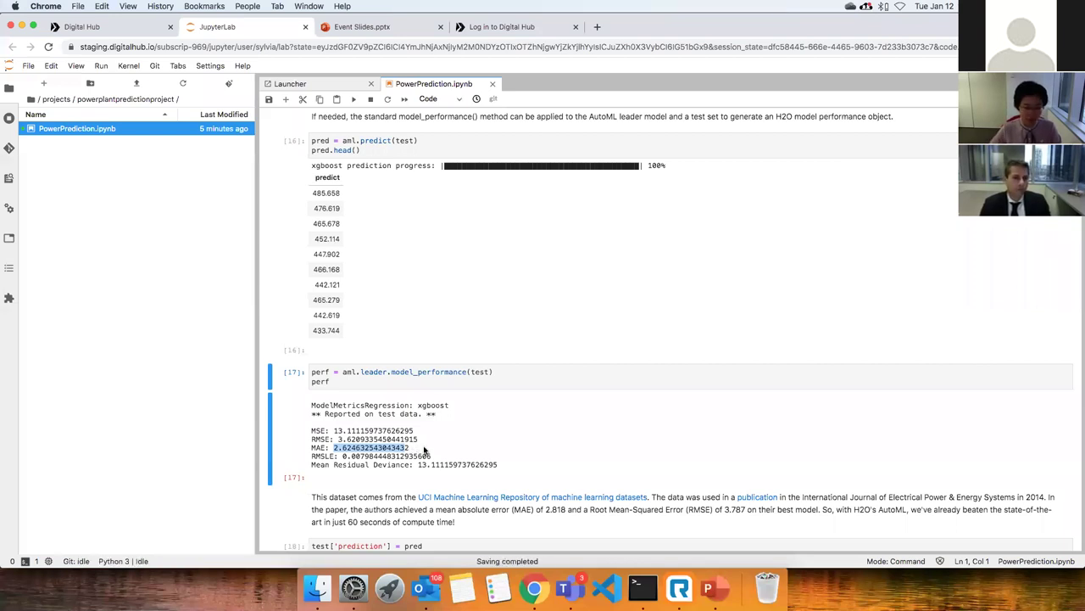
{"action": "scroll", "coordinate": [421, 453], "scroll_direction": "down", "scroll_amount": 2}
{"action": "scroll", "coordinate": [518, 365], "scroll_direction": "down", "scroll_amount": 3}
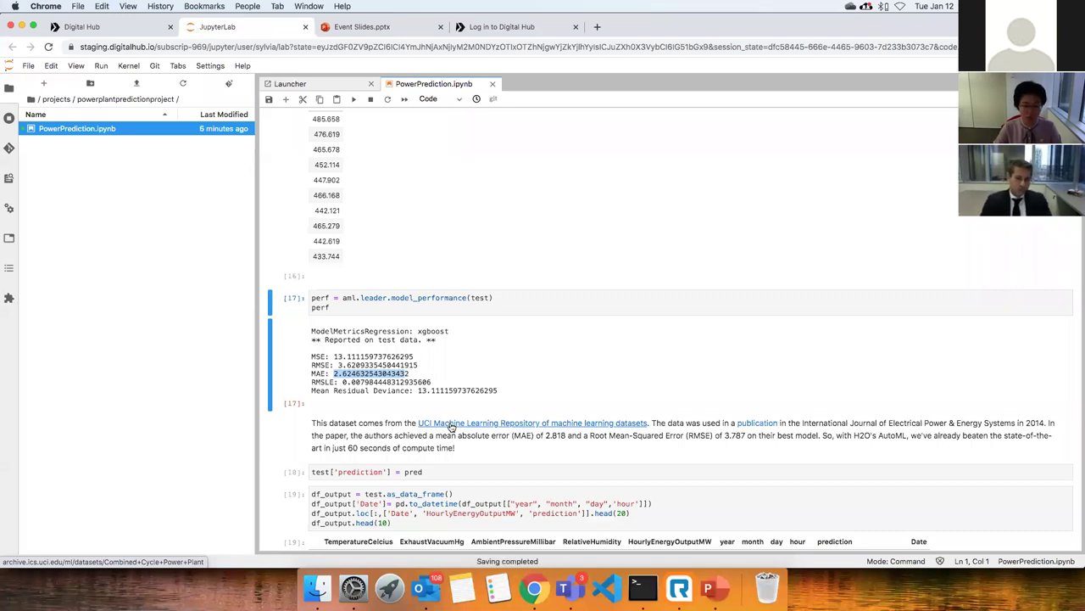
Scroll through the df_output prediction table to the Validation heading comparing 440.49 MW actual with 438.10 predicted.
{"action": "scroll", "coordinate": [466, 428], "scroll_direction": "down", "scroll_amount": 1}
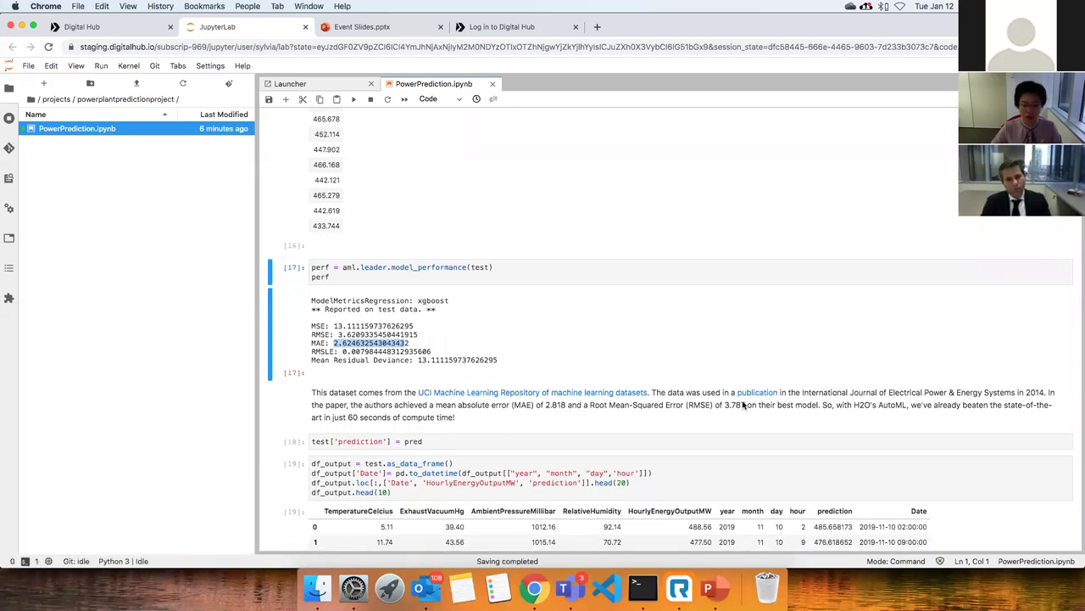
{"action": "left_click", "coordinate": [592, 406]}
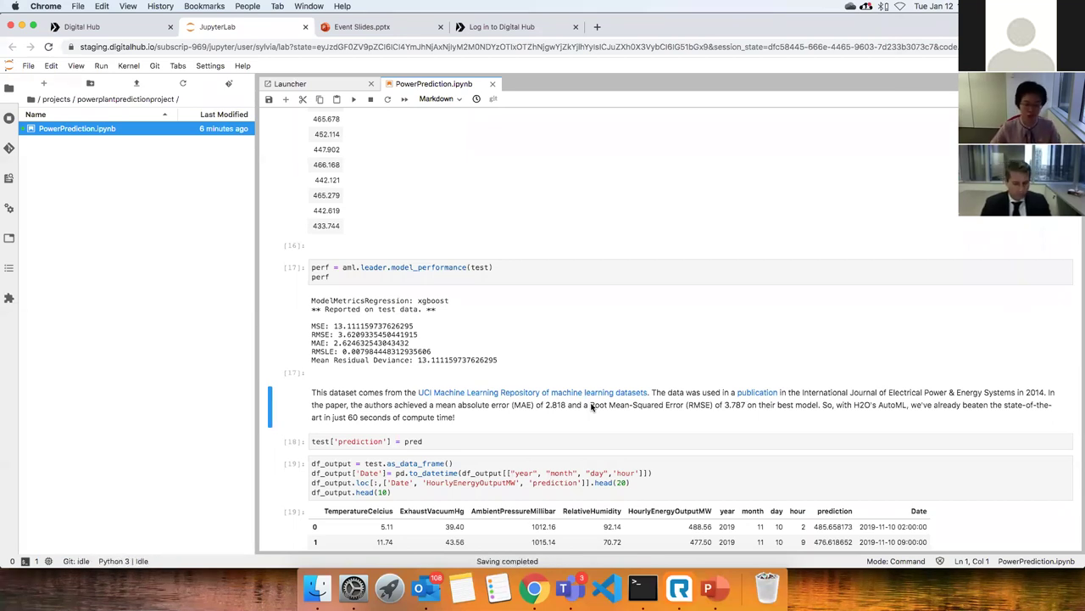
{"action": "scroll", "coordinate": [591, 407], "scroll_direction": "down", "scroll_amount": 3}
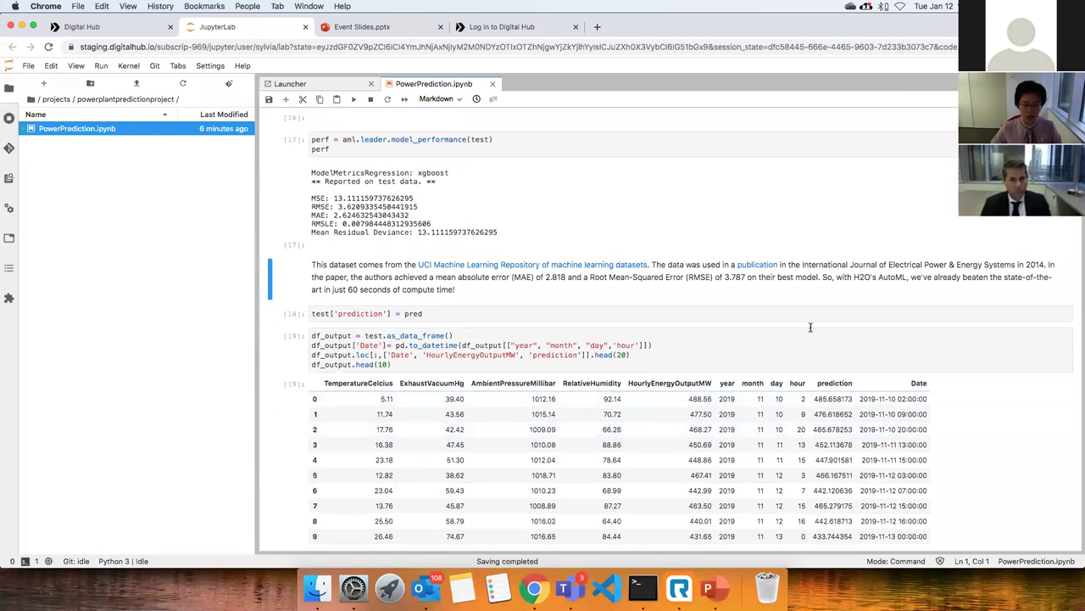
{"action": "scroll", "coordinate": [859, 342], "scroll_direction": "down", "scroll_amount": 2}
{"action": "scroll", "coordinate": [859, 342], "scroll_direction": "down", "scroll_amount": 2}
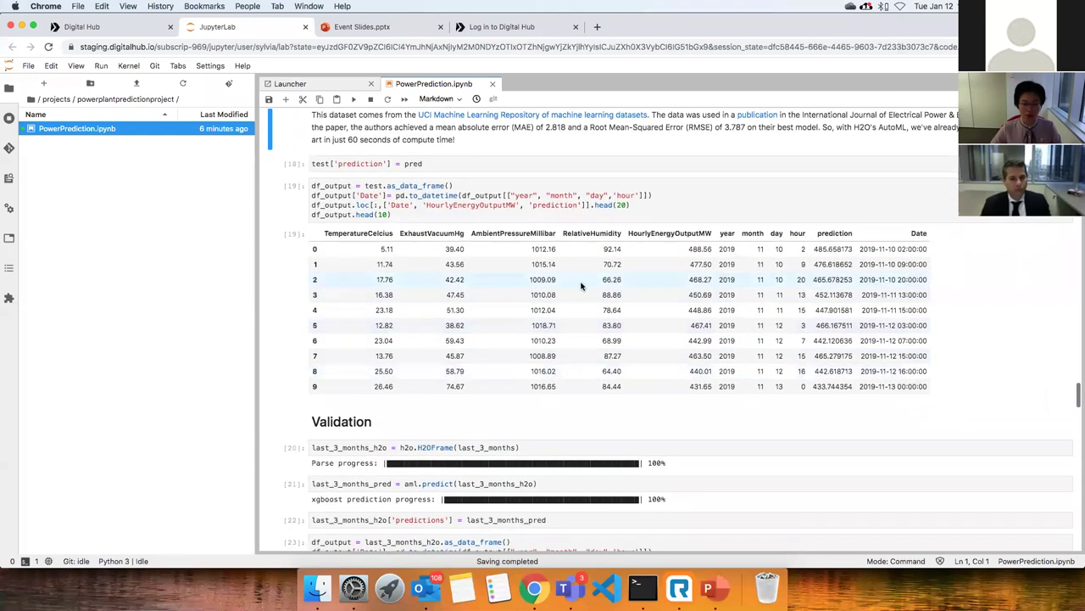
{"action": "scroll", "coordinate": [576, 318], "scroll_direction": "up", "scroll_amount": 1}
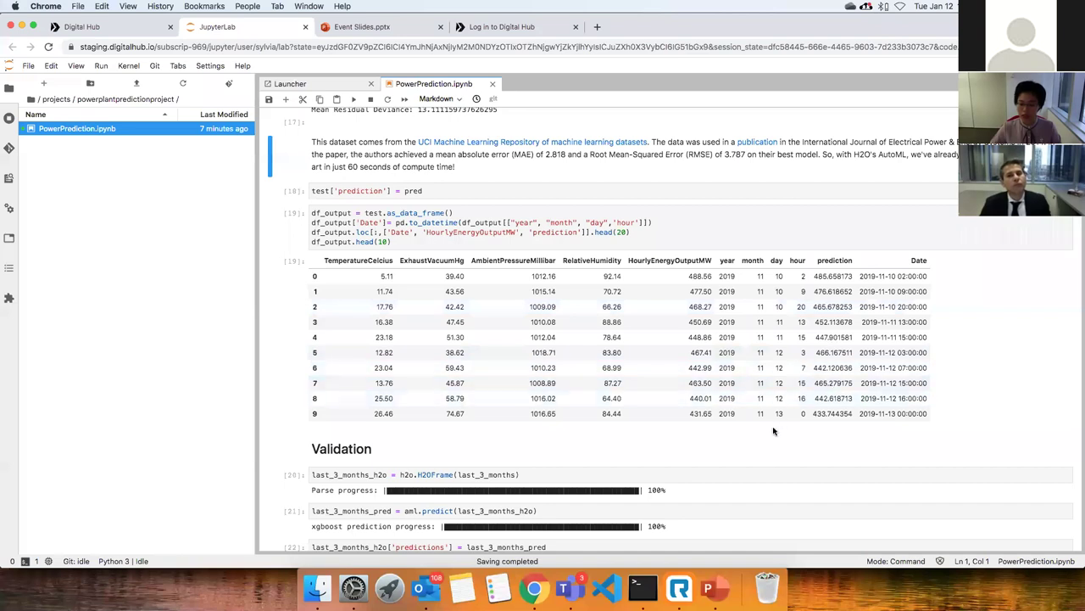
{"action": "scroll", "coordinate": [810, 421], "scroll_direction": "down", "scroll_amount": 1}
{"action": "scroll", "coordinate": [809, 421], "scroll_direction": "down", "scroll_amount": 1}
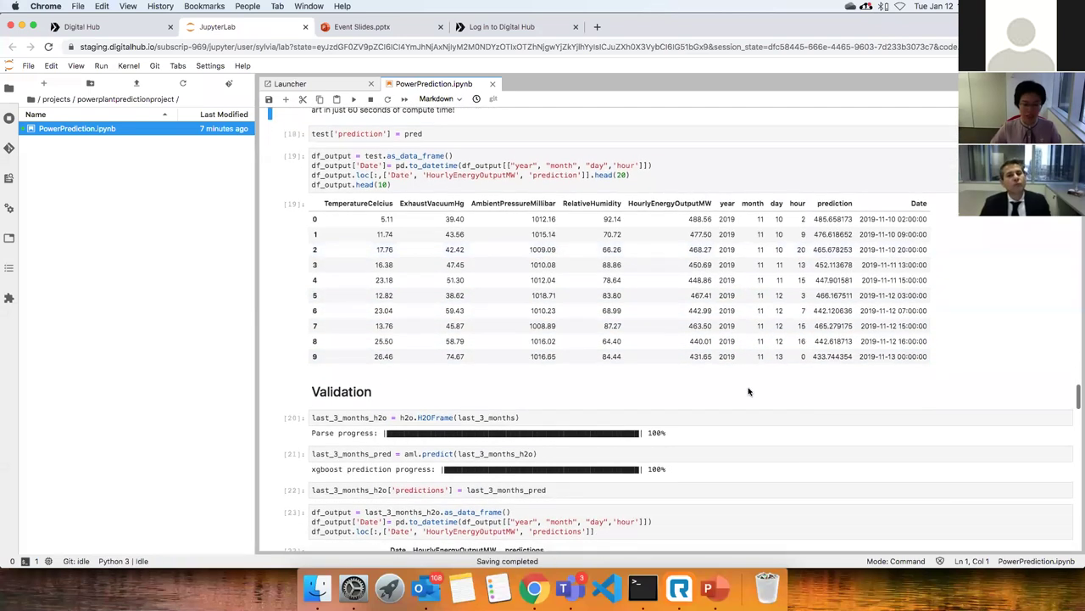
{"action": "scroll", "coordinate": [747, 389], "scroll_direction": "up", "scroll_amount": 1}
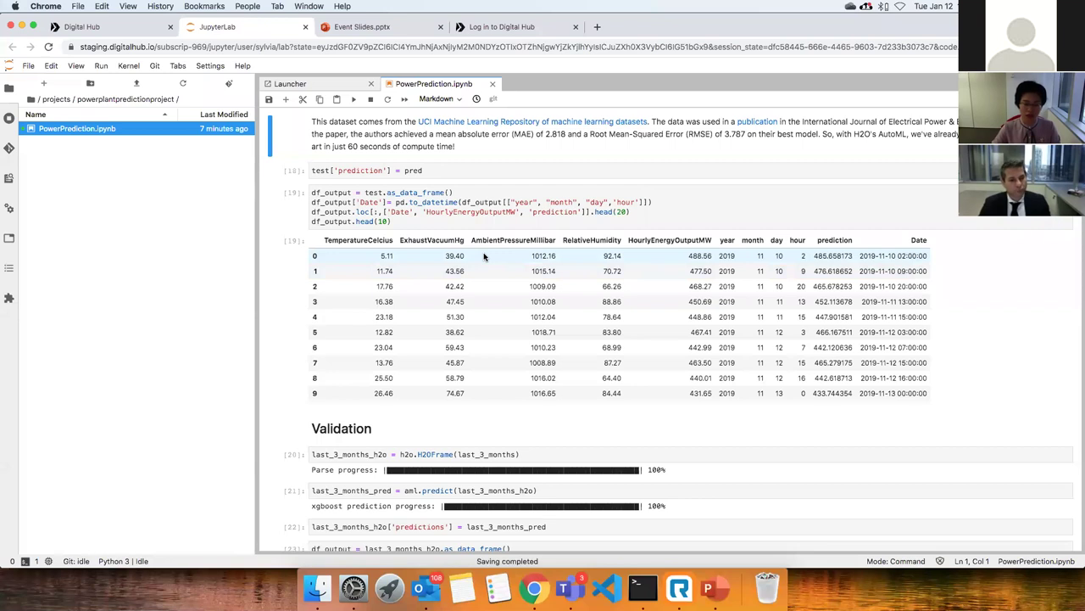
{"action": "scroll", "coordinate": [484, 256], "scroll_direction": "down", "scroll_amount": 3}
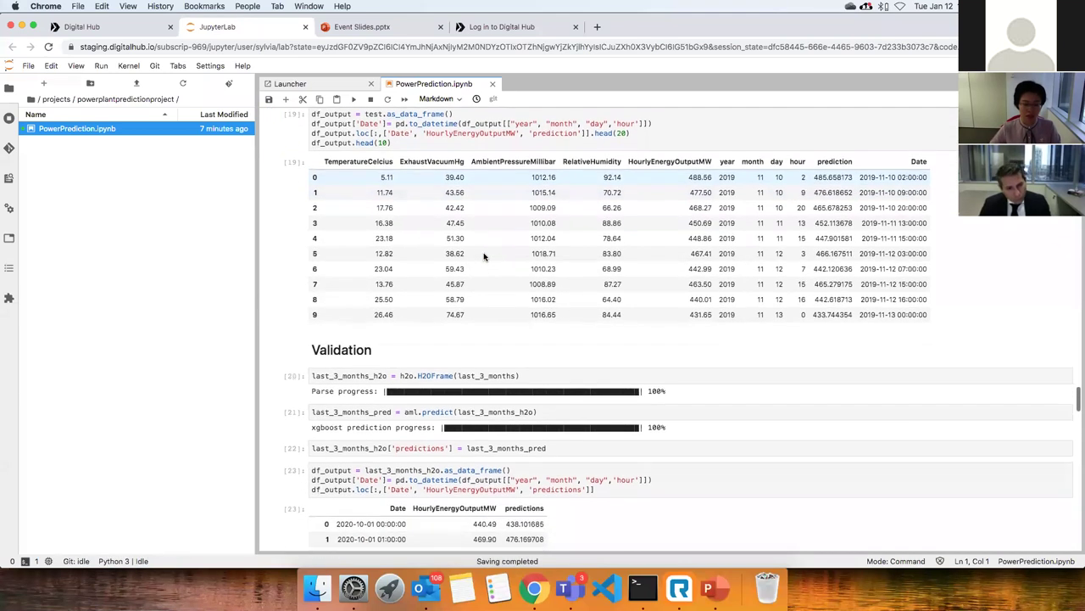
Scroll cell [23]'s 1744 × 3 validation table to its last rows, ending at 2020-12-12.
{"action": "scroll", "coordinate": [484, 256], "scroll_direction": "down", "scroll_amount": 1}
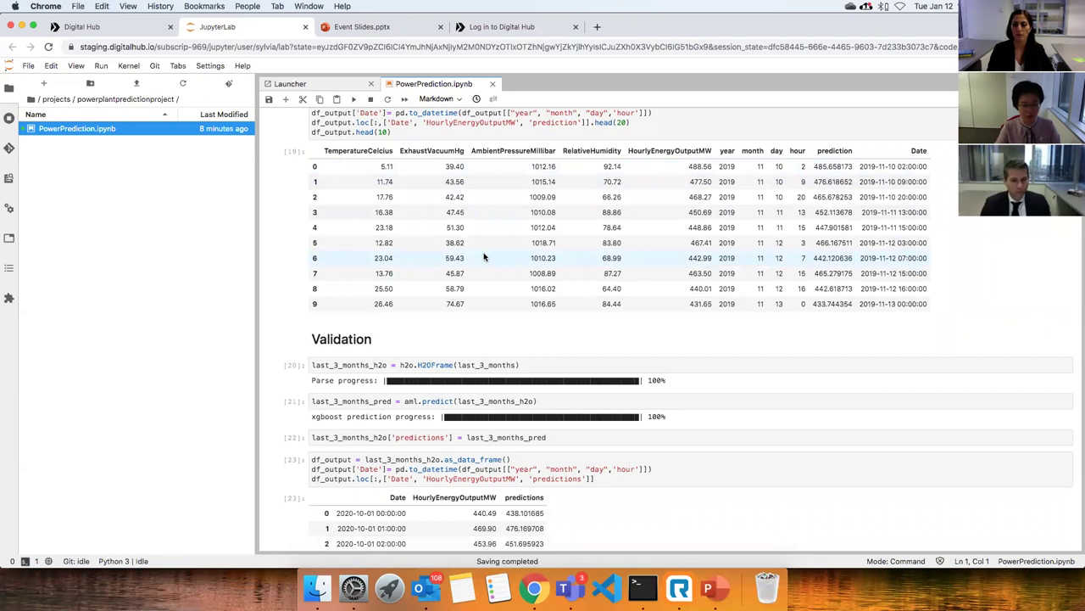
{"action": "scroll", "coordinate": [485, 257], "scroll_direction": "down", "scroll_amount": 2}
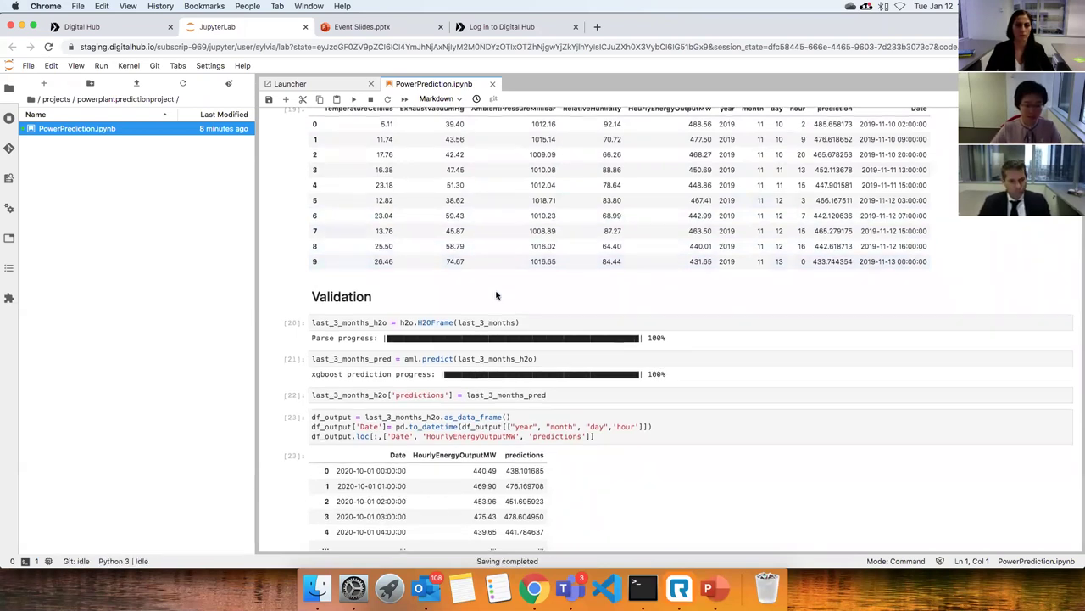
{"action": "scroll", "coordinate": [488, 294], "scroll_direction": "down", "scroll_amount": 3}
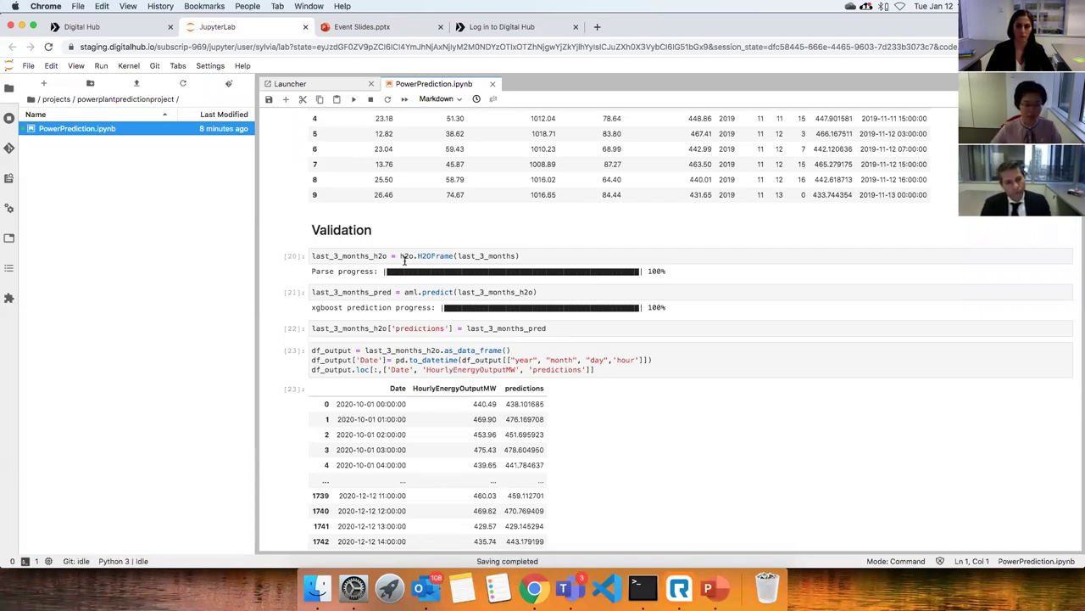
{"action": "scroll", "coordinate": [405, 261], "scroll_direction": "down", "scroll_amount": 3}
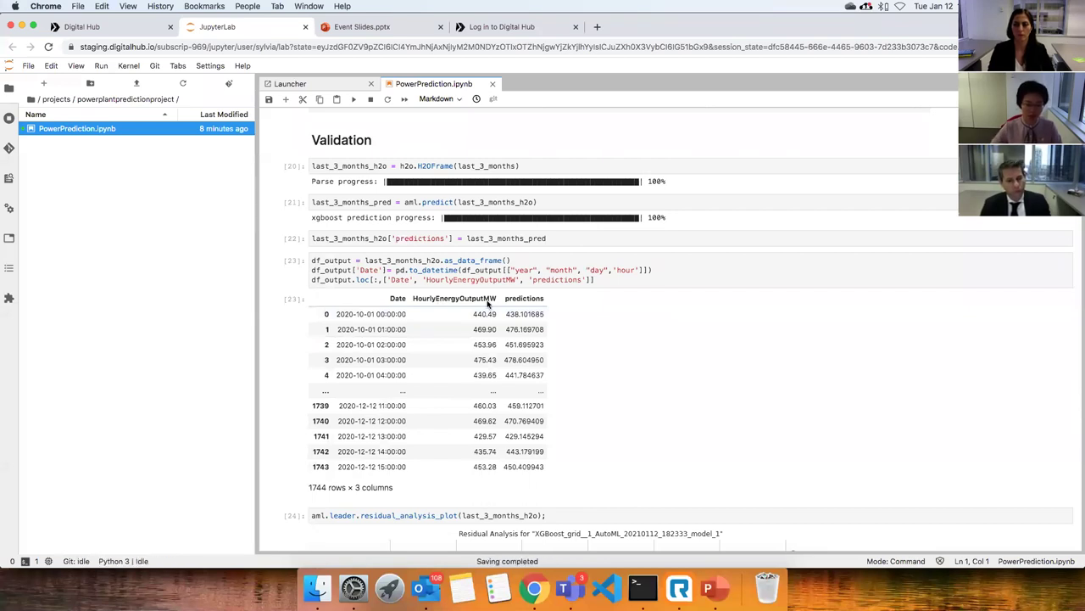
Scroll to cell [24]'s residual analysis plot, with residuals clustered near zero across fitted values 430–490.
{"action": "scroll", "coordinate": [489, 303], "scroll_direction": "down", "scroll_amount": 5}
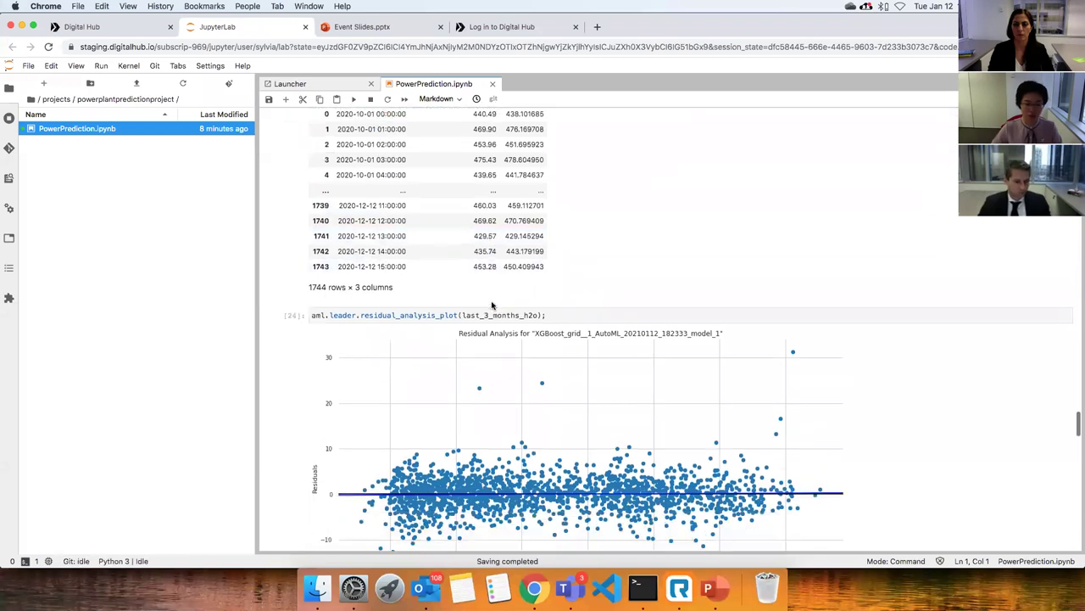
{"action": "scroll", "coordinate": [394, 190], "scroll_direction": "down", "scroll_amount": 3}
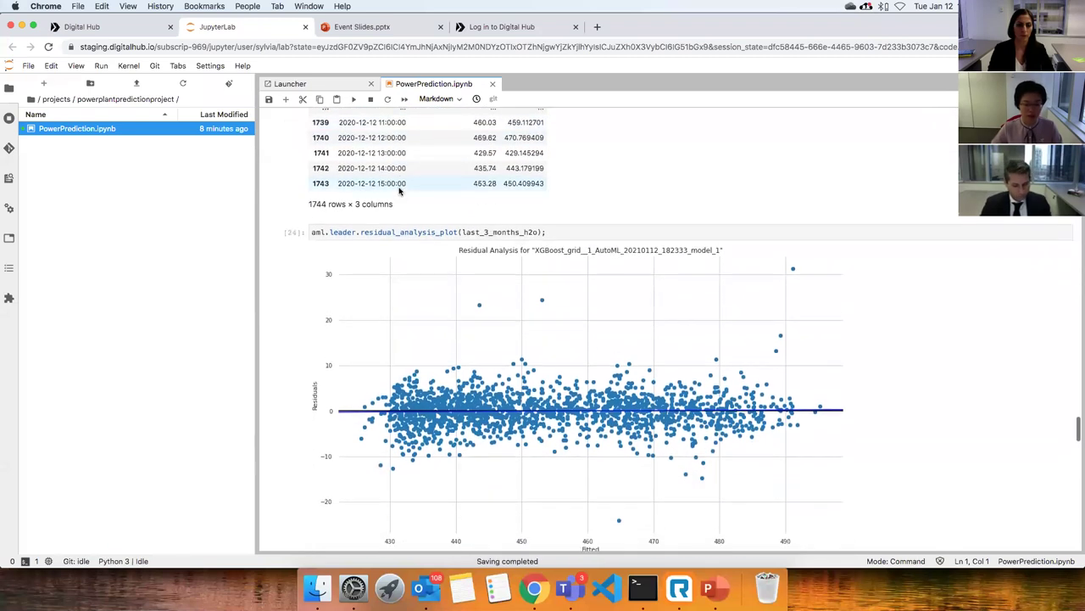
{"action": "scroll", "coordinate": [400, 190], "scroll_direction": "down", "scroll_amount": 2}
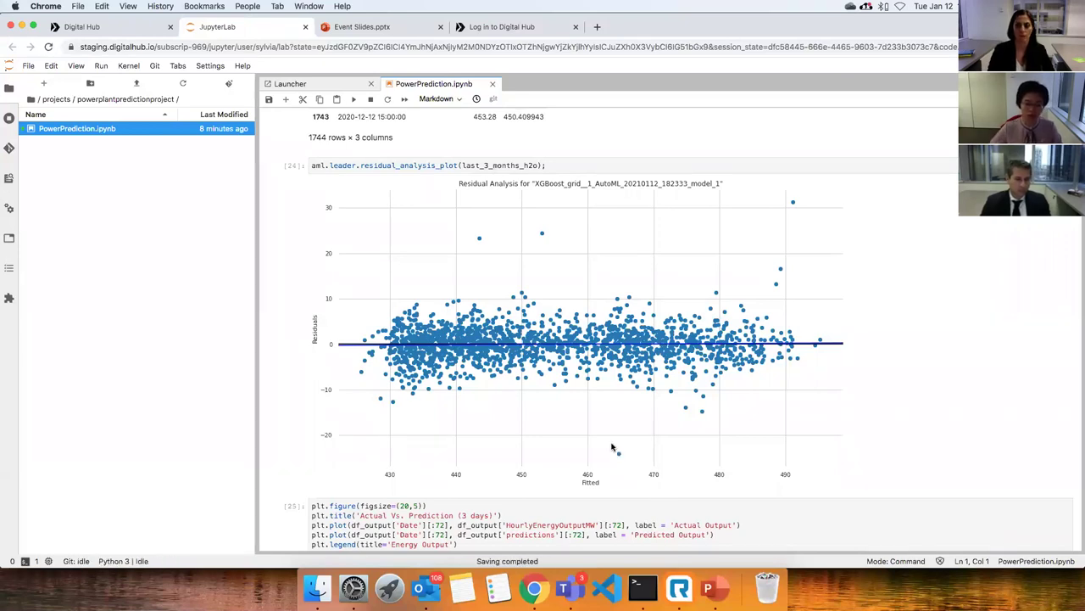
{"action": "scroll", "coordinate": [664, 435], "scroll_direction": "down", "scroll_amount": 1}
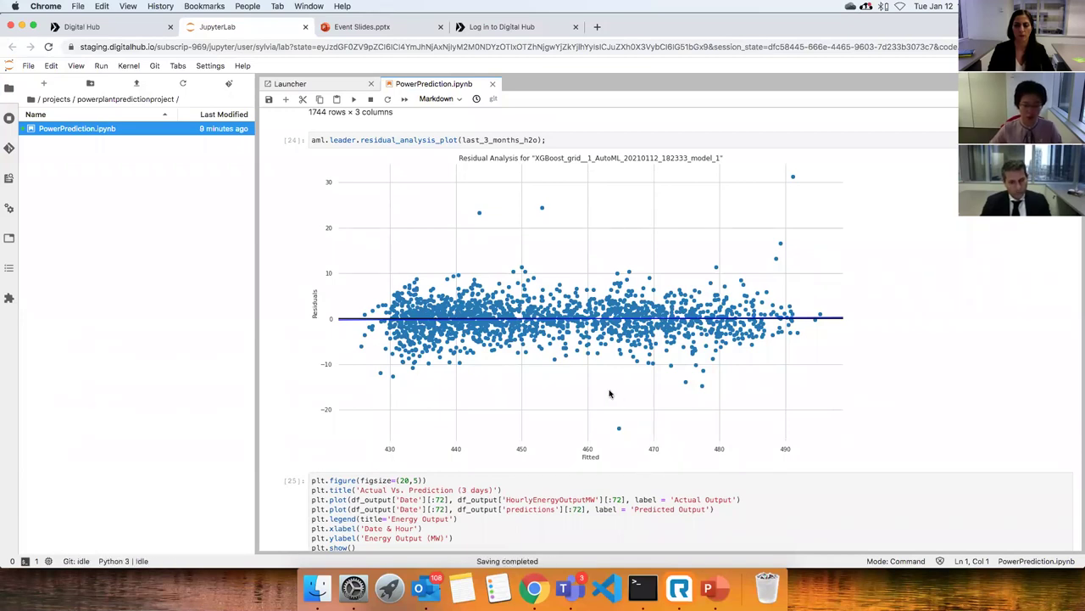
{"action": "scroll", "coordinate": [609, 394], "scroll_direction": "down", "scroll_amount": 3}
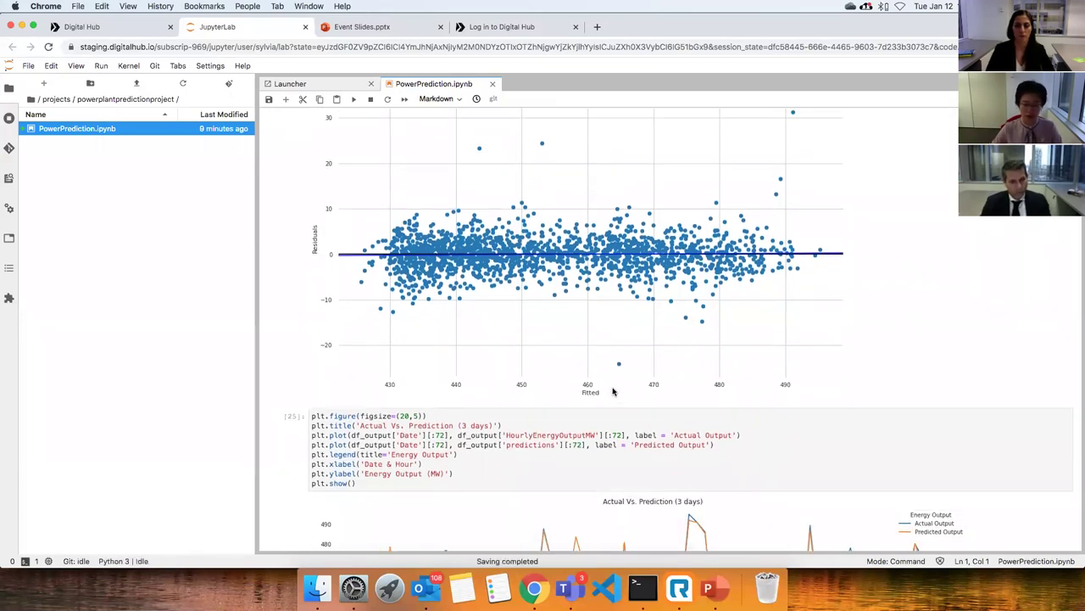
Scroll to cell [25]'s 3-day Actual Vs. Prediction chart and the start of cell [26]'s 3D plot.
{"action": "scroll", "coordinate": [614, 391], "scroll_direction": "down", "scroll_amount": 7}
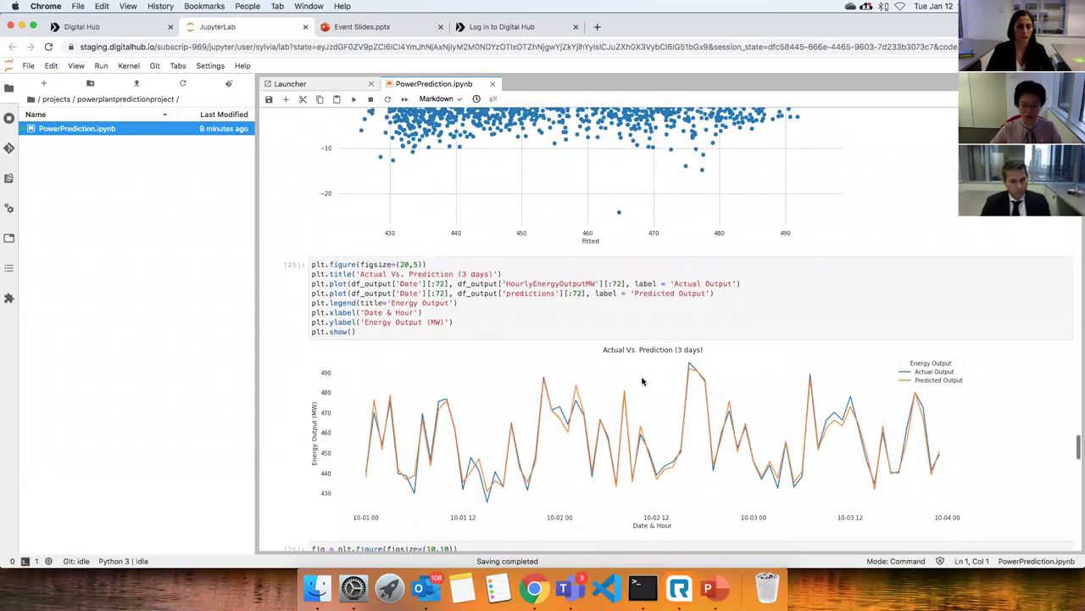
{"action": "scroll", "coordinate": [642, 381], "scroll_direction": "down", "scroll_amount": 1}
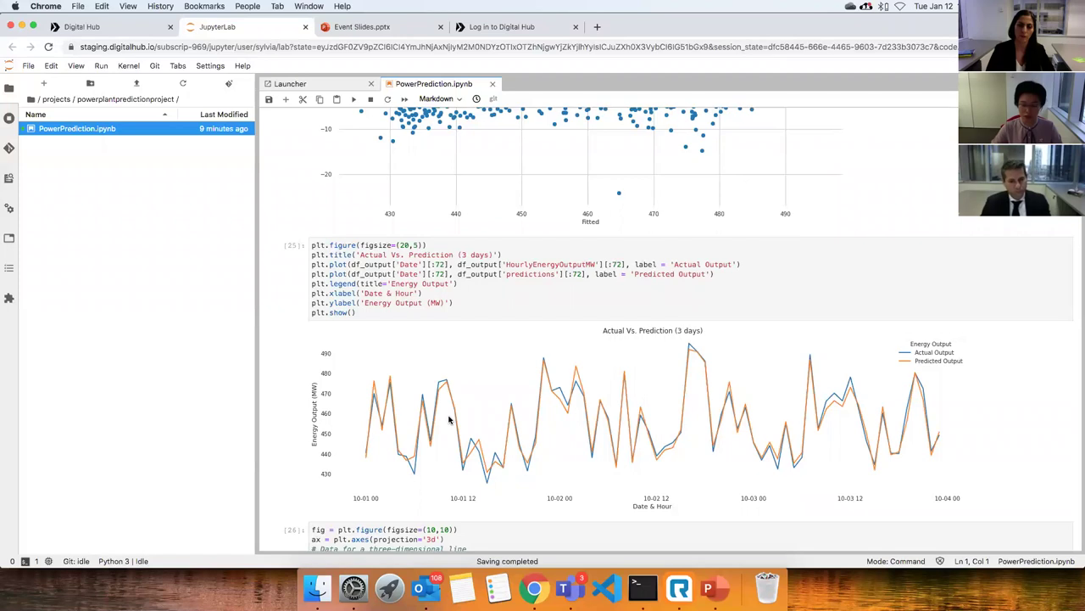
{"action": "scroll", "coordinate": [508, 416], "scroll_direction": "down", "scroll_amount": 5}
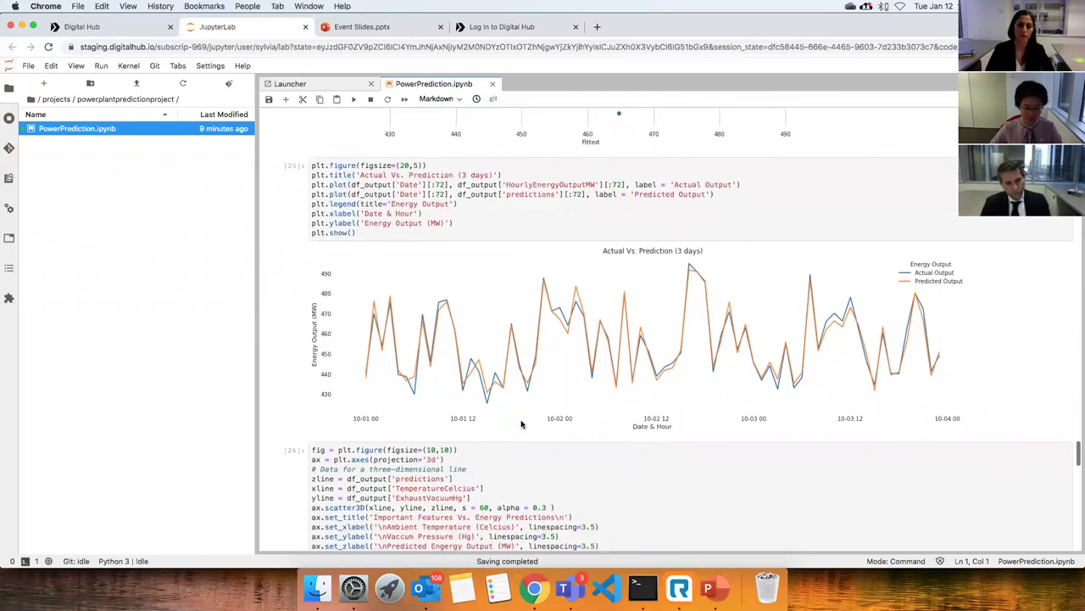
{"action": "scroll", "coordinate": [520, 418], "scroll_direction": "up", "scroll_amount": 1}
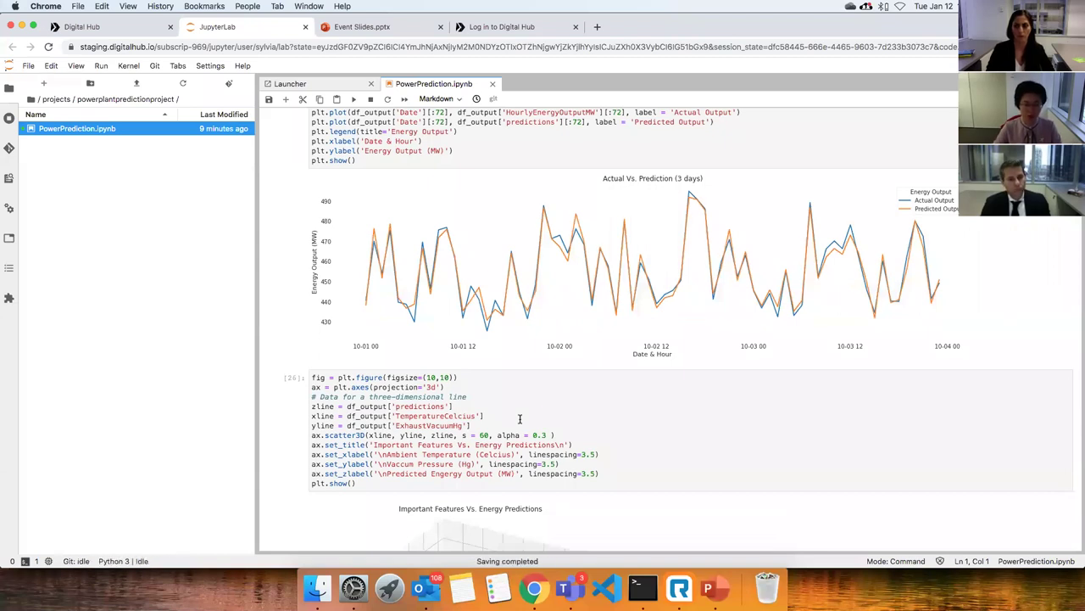
{"action": "scroll", "coordinate": [520, 418], "scroll_direction": "down", "scroll_amount": 5}
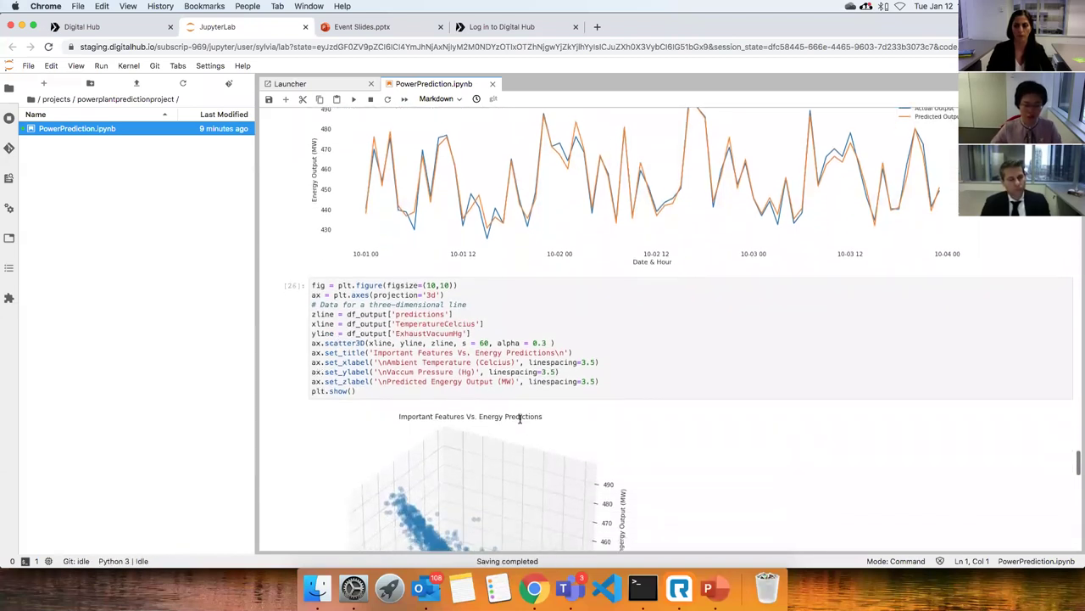
Scroll past cell [26]'s 3D scatter of temperature and vacuum versus predicted output to cell [27].
{"action": "scroll", "coordinate": [520, 422], "scroll_direction": "down", "scroll_amount": 1}
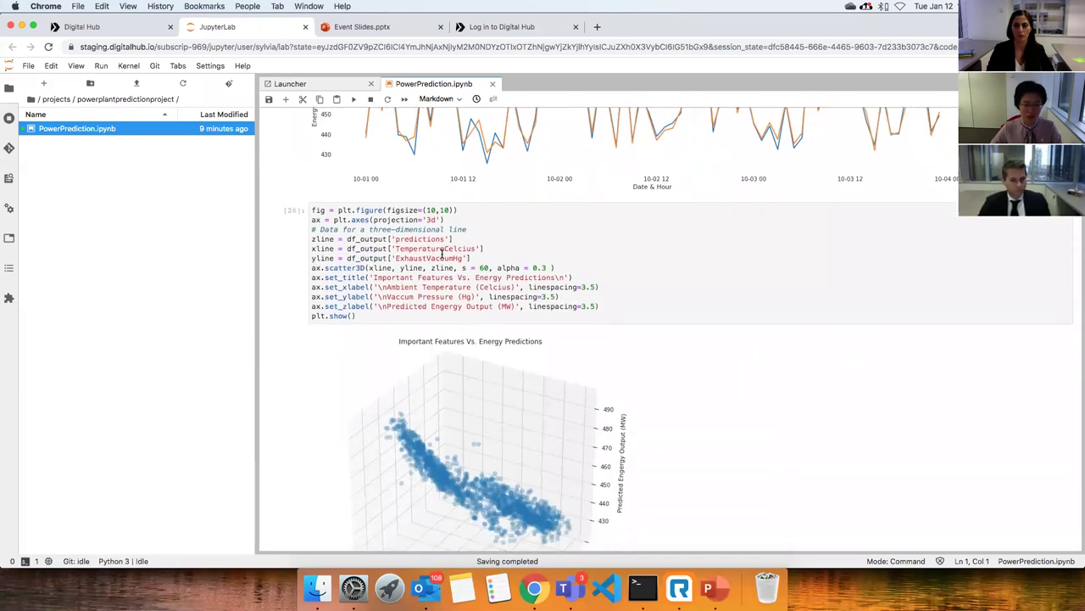
{"action": "scroll", "coordinate": [411, 259], "scroll_direction": "down", "scroll_amount": 3}
{"action": "scroll", "coordinate": [559, 375], "scroll_direction": "down", "scroll_amount": 4}
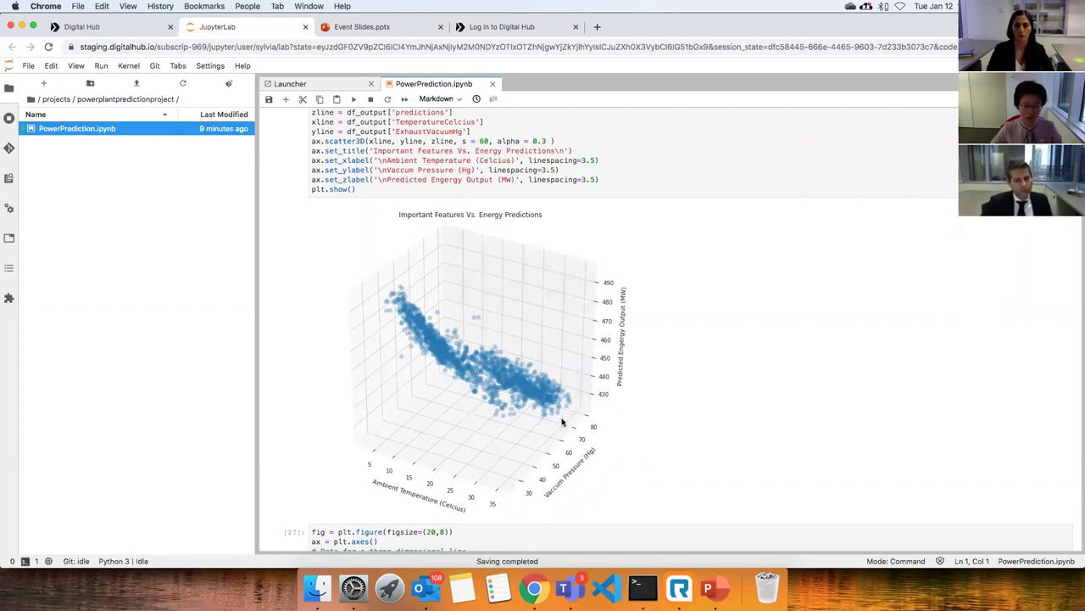
{"action": "scroll", "coordinate": [562, 421], "scroll_direction": "down", "scroll_amount": 3}
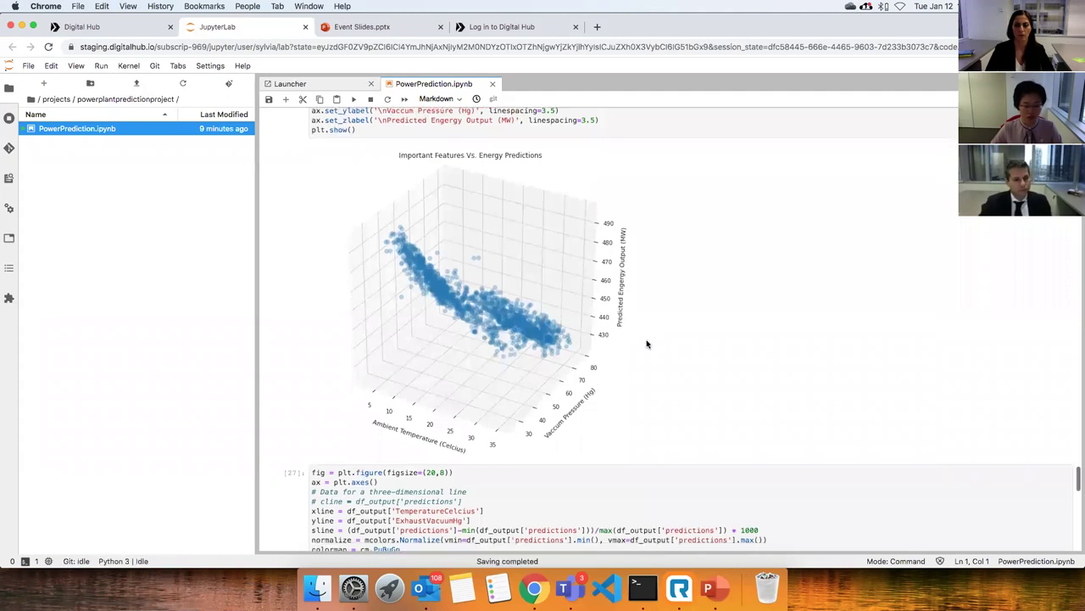
{"action": "scroll", "coordinate": [646, 344], "scroll_direction": "down", "scroll_amount": 10}
{"action": "scroll", "coordinate": [646, 340], "scroll_direction": "down", "scroll_amount": 7}
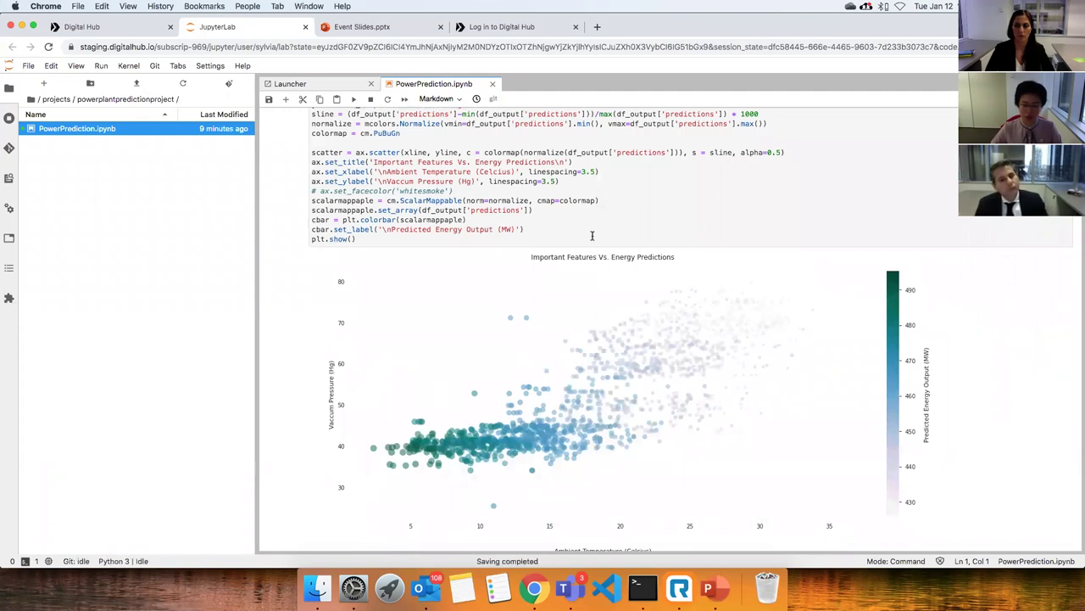
Scroll past cell [27]'s colour-coded temperature-vacuum scatter down to the Acknowledgements heading.
{"action": "scroll", "coordinate": [487, 373], "scroll_direction": "down", "scroll_amount": 3}
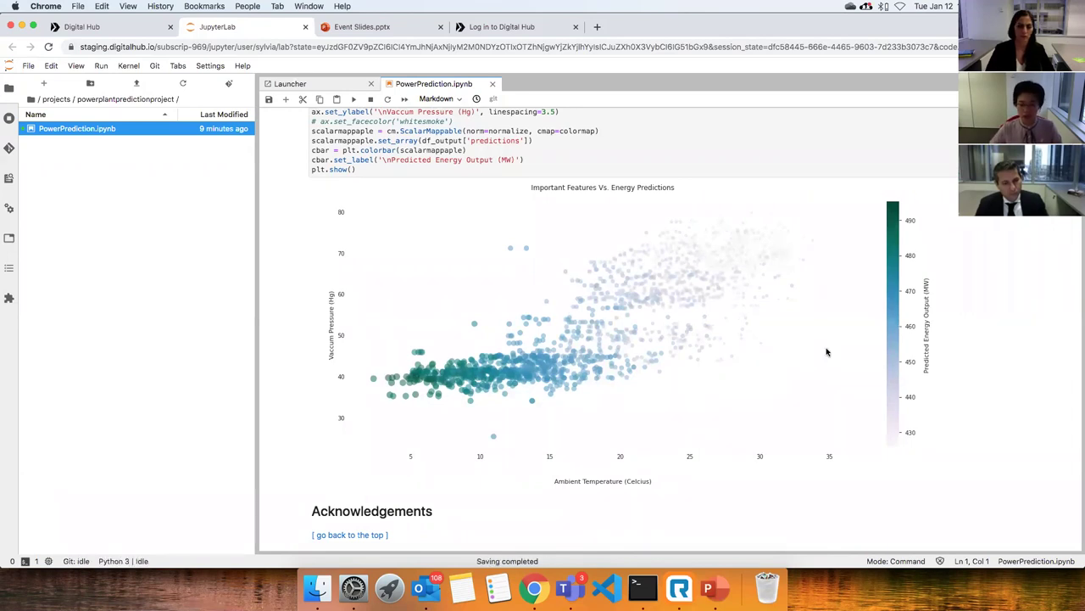
{"action": "scroll", "coordinate": [827, 352], "scroll_direction": "up", "scroll_amount": 2}
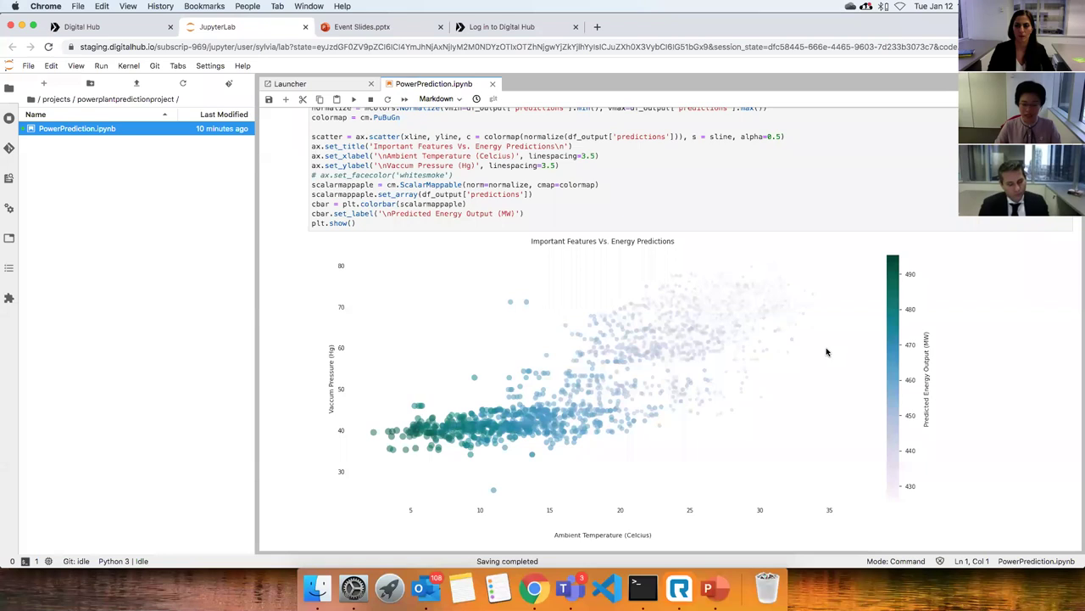
{"action": "scroll", "coordinate": [827, 351], "scroll_direction": "down", "scroll_amount": 3}
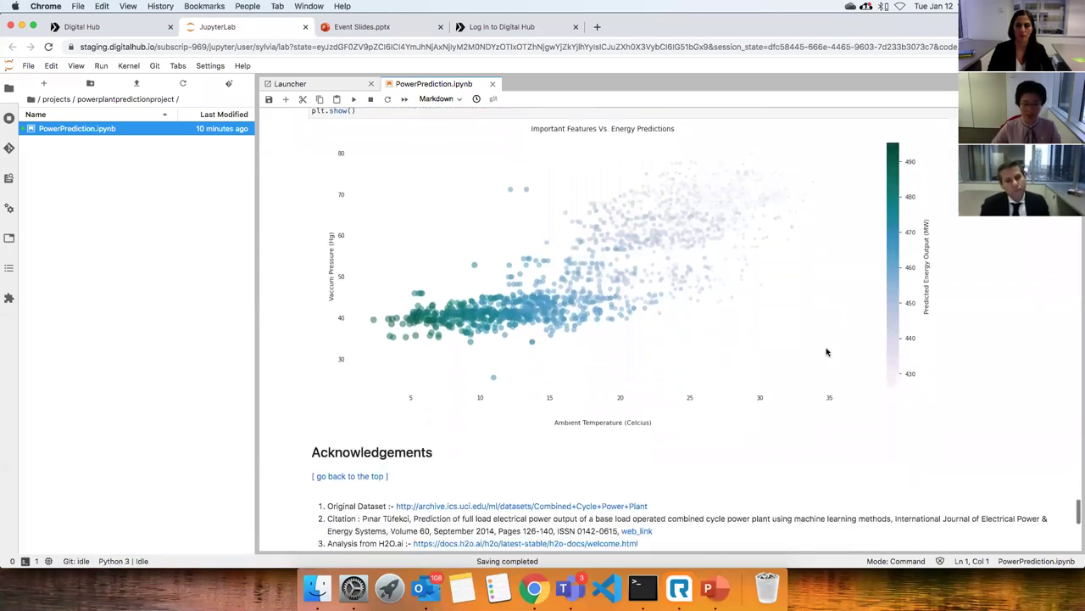